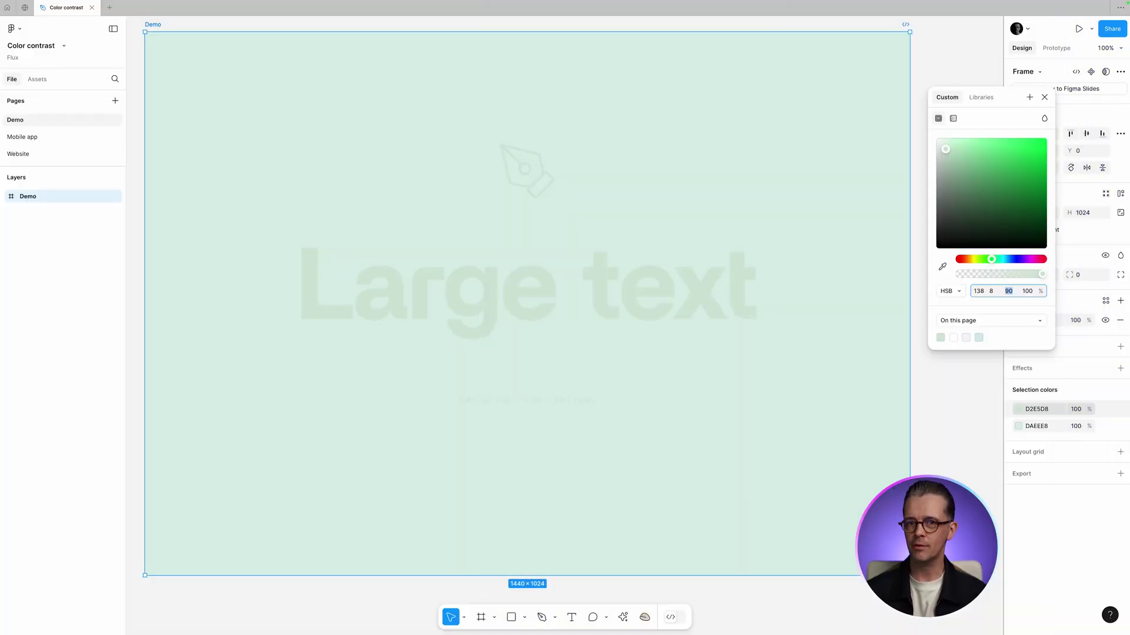
key(shift+Down)
key(shift+Down)
key(shift+Down)
key(shift+Down)
key(shift+Down)
key(shift+Down)
key(shift+Down)
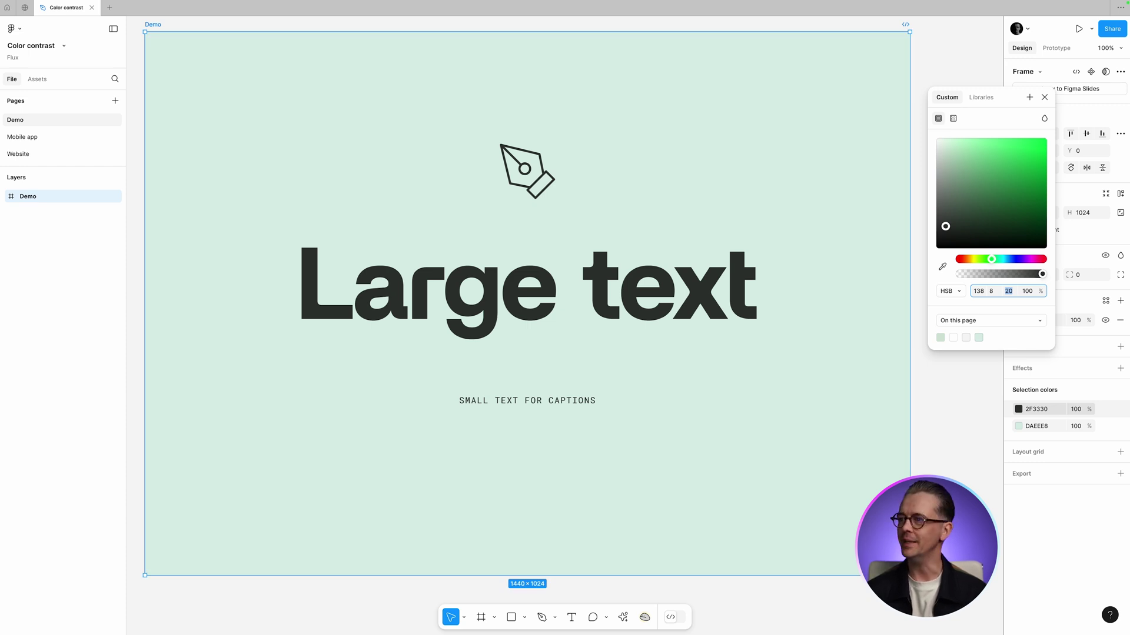
key(shift+Up)
key(shift+Up)
key(shift+Up)
key(shift+Up)
key(shift+Up)
key(shift+Up)
key(shift+Up)
key(shift+Up)
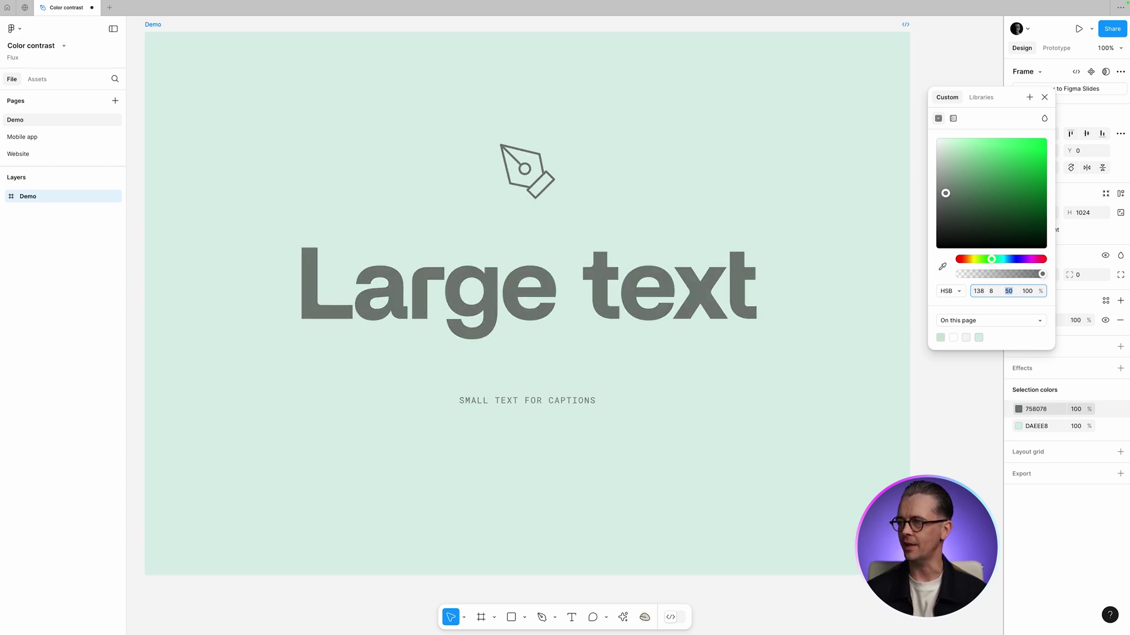
key(shift+Down)
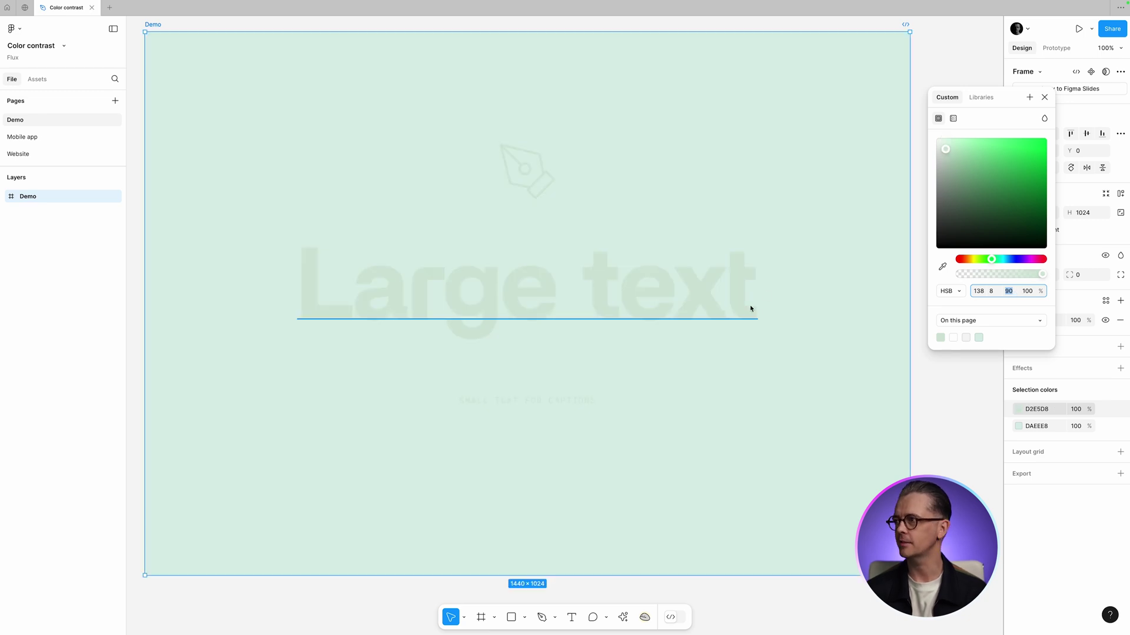
- Select the Large text layer and show its D2E5D8 fill's contrast: 1.09:1, failing AA
click(938, 374)
click(716, 252)
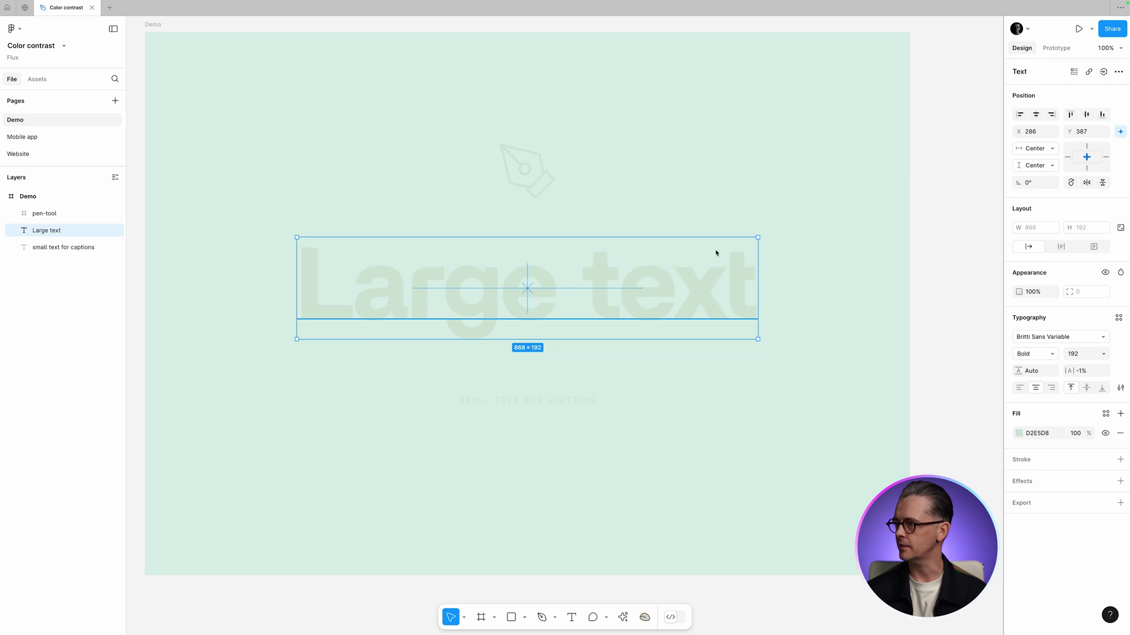
click(1018, 434)
drag(953, 355, 896, 164)
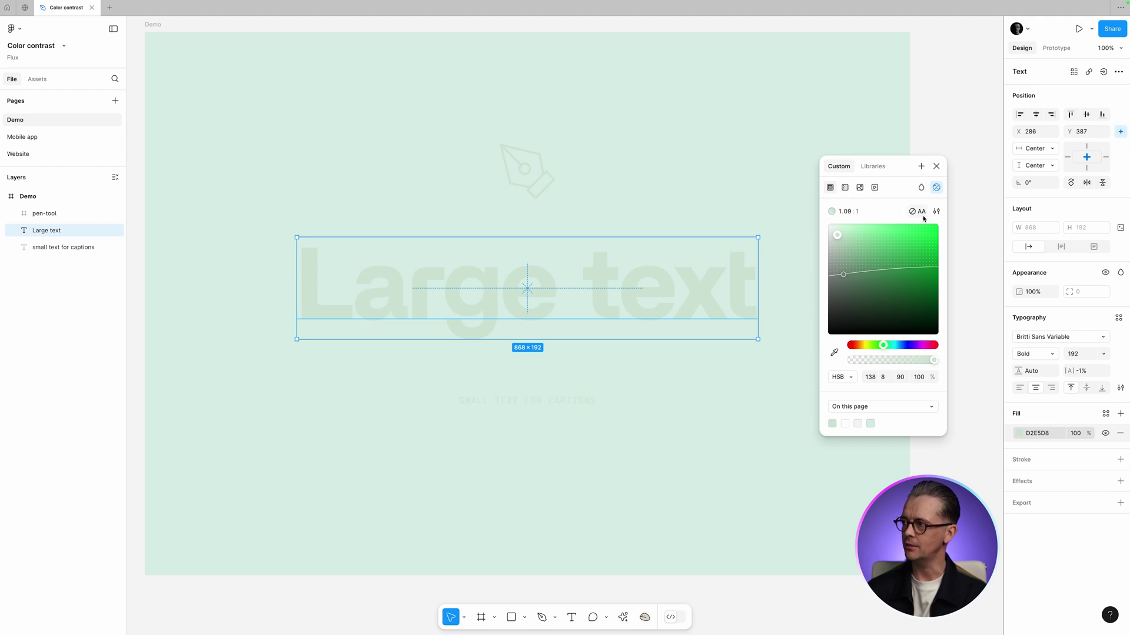
mouse_move(911, 219)
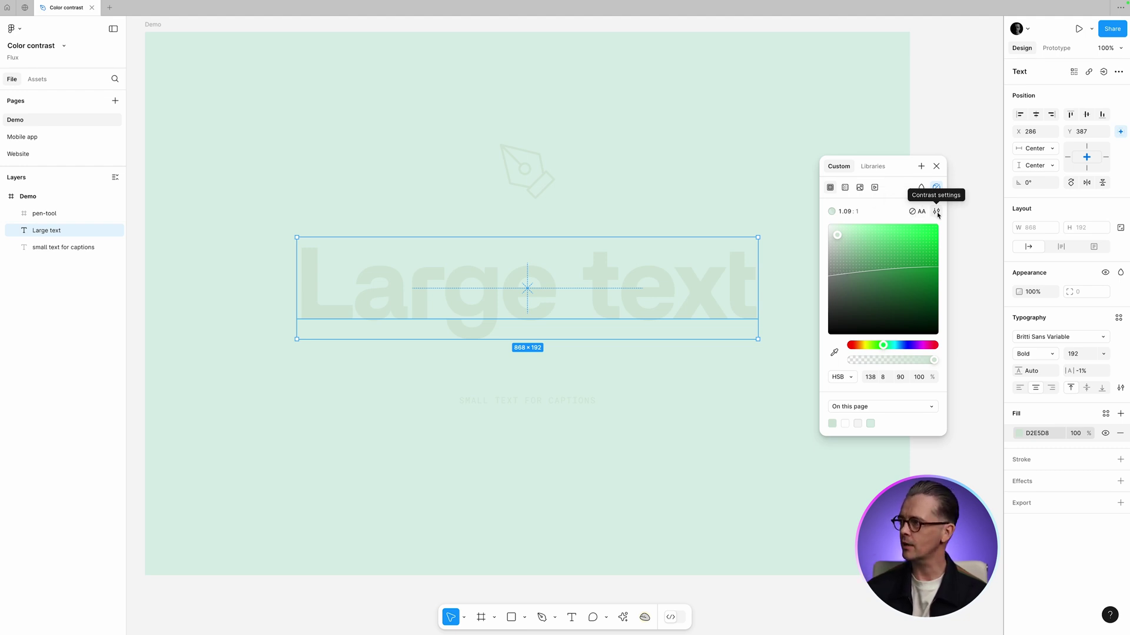
- Switch the contrast check's category to Large text, judged at AA (3:1)
click(937, 213)
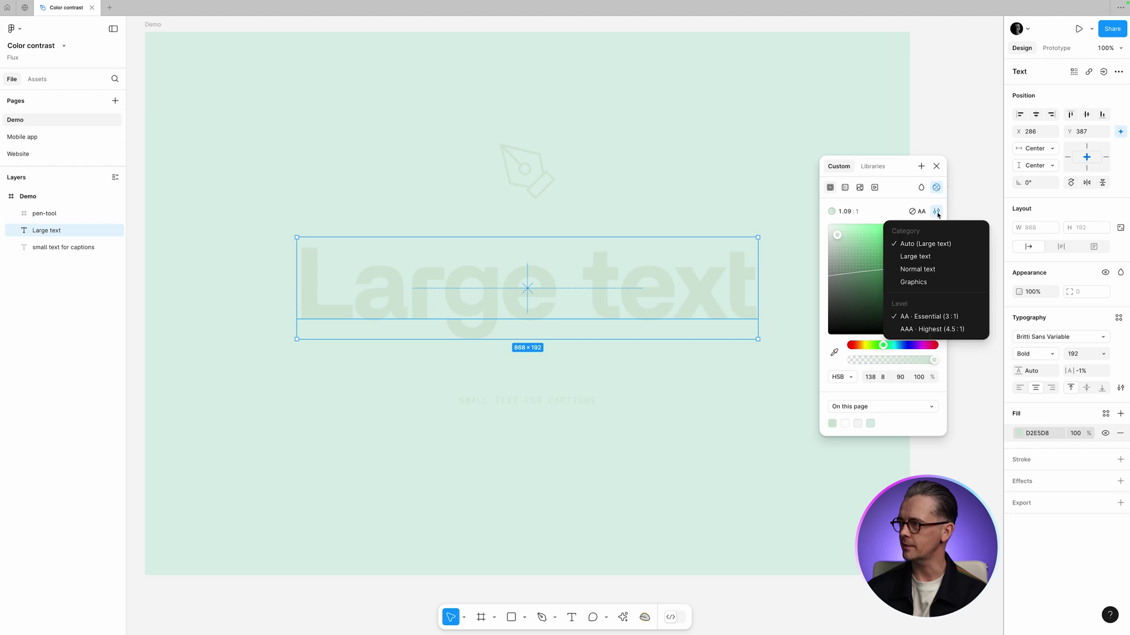
click(923, 257)
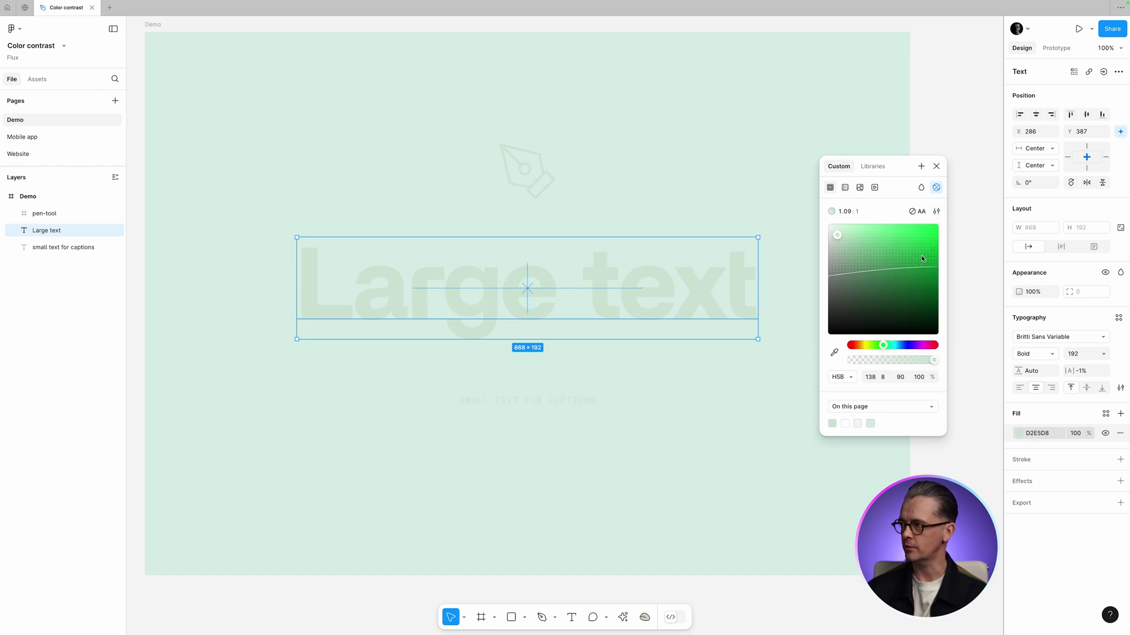
click(937, 211)
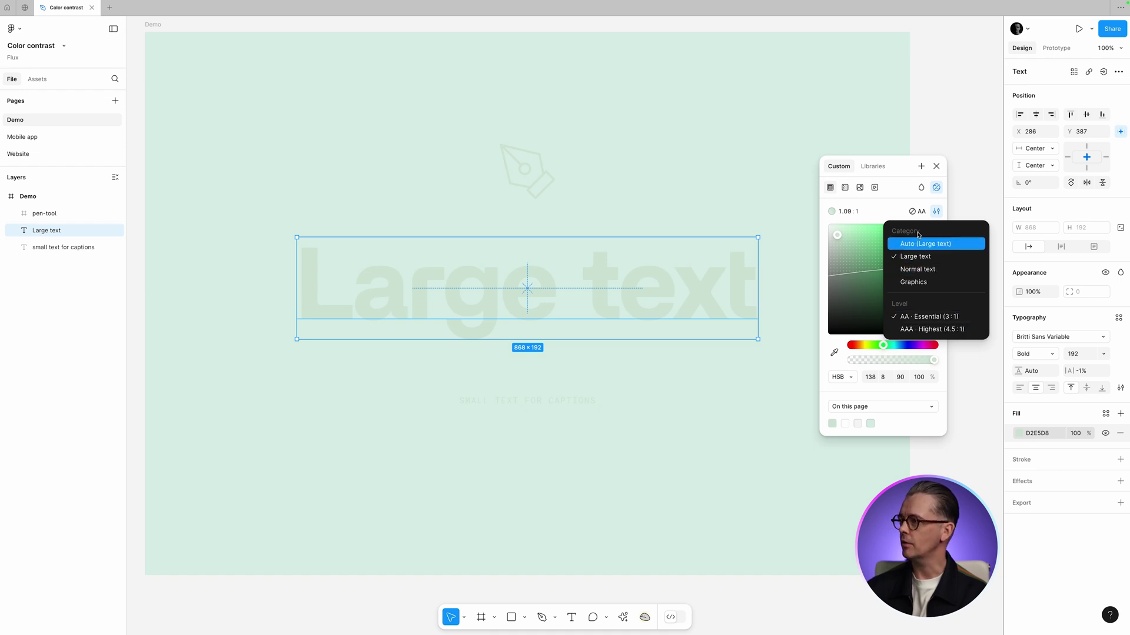
- Snap the Large text fill to the AA-passing 778A7D (3.04:1), then select the small caption
click(880, 214)
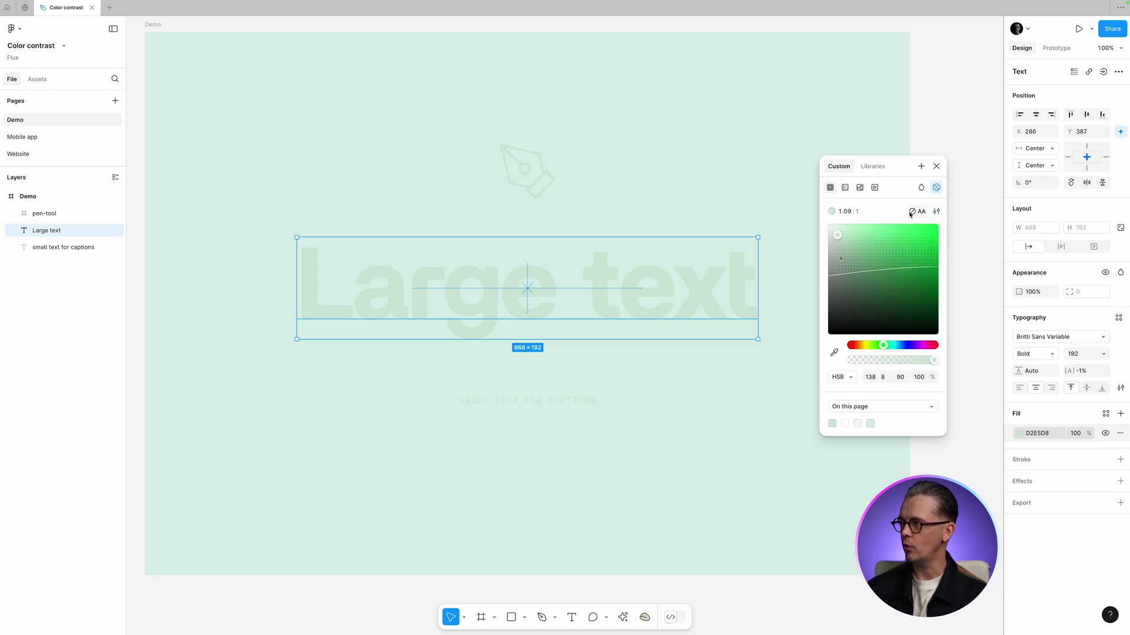
mouse_move(919, 218)
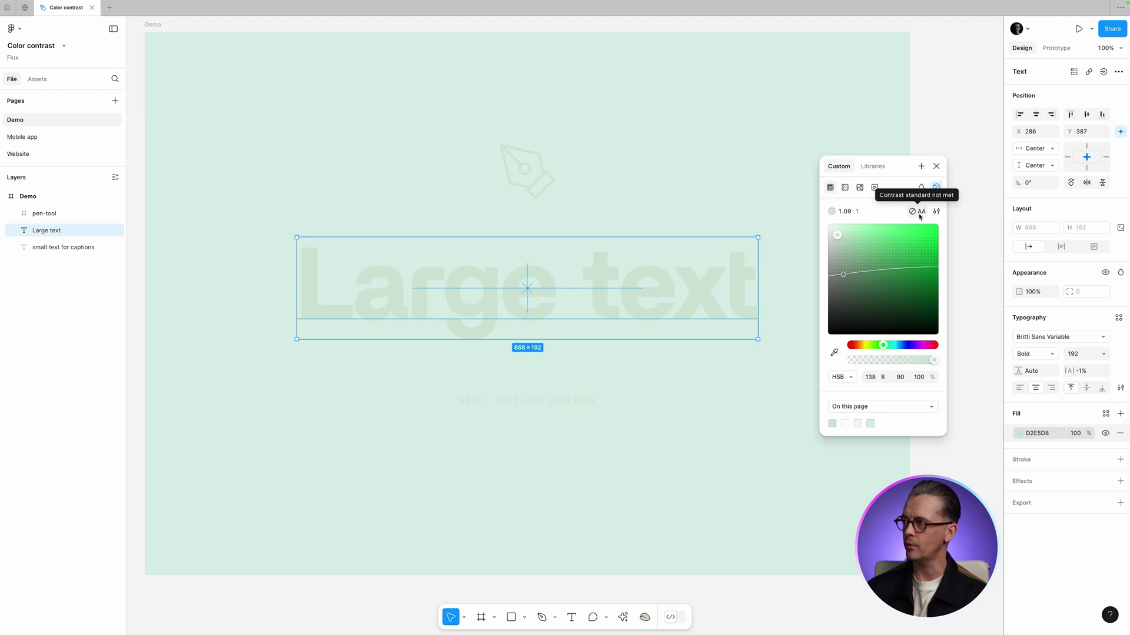
click(920, 217)
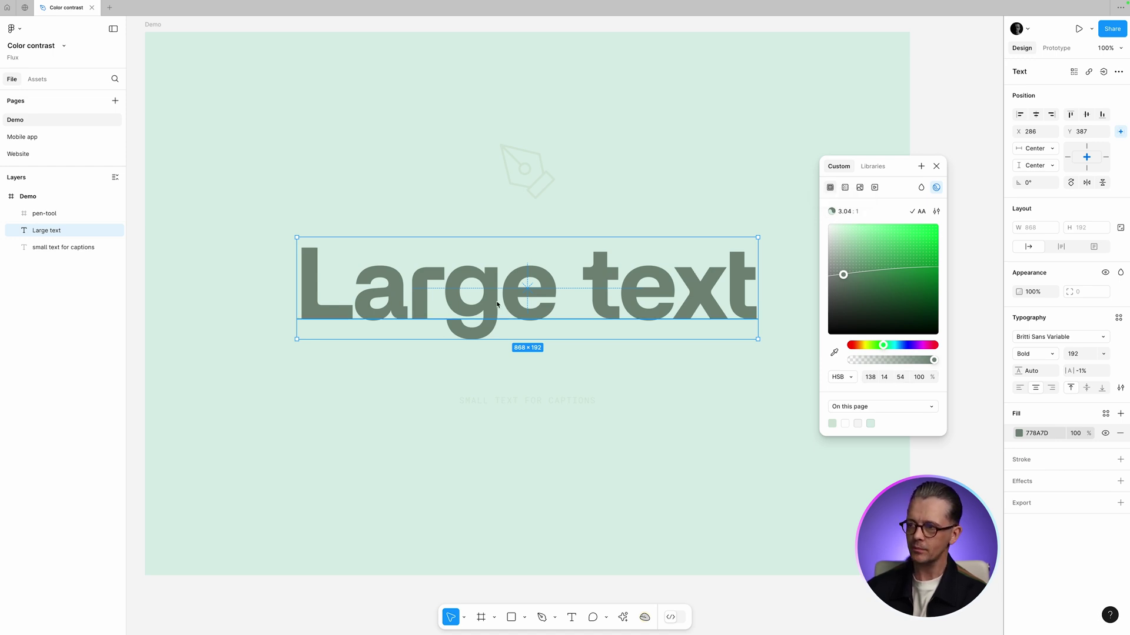
click(570, 403)
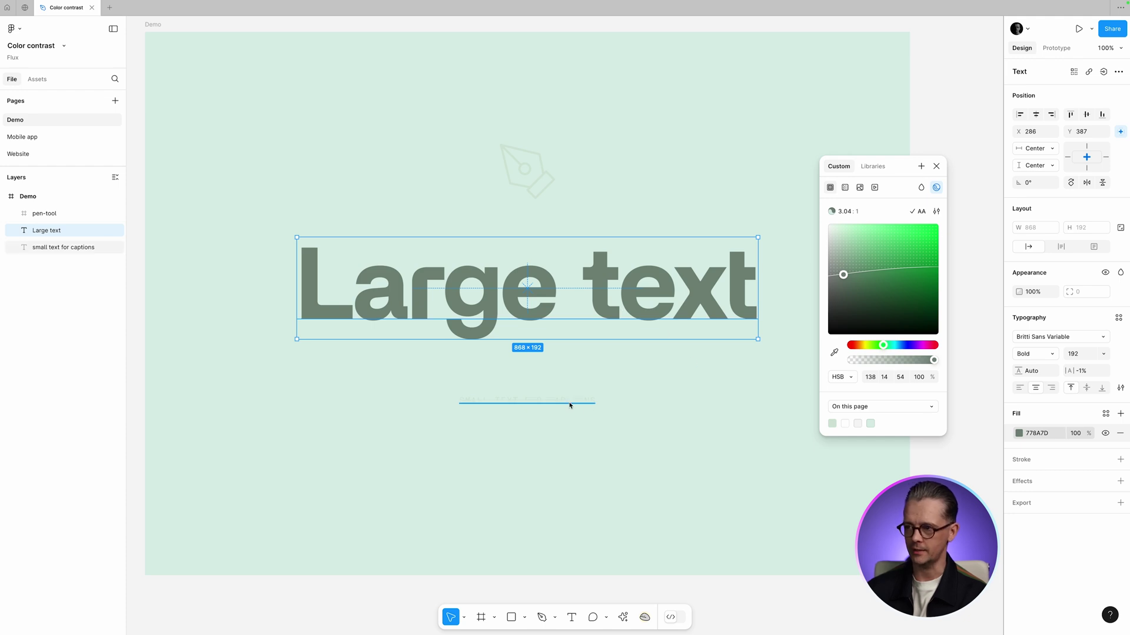
- Open the caption's pale green fill and drag it toward the slightly darker C5E0CD
click(1018, 434)
drag(954, 359, 890, 131)
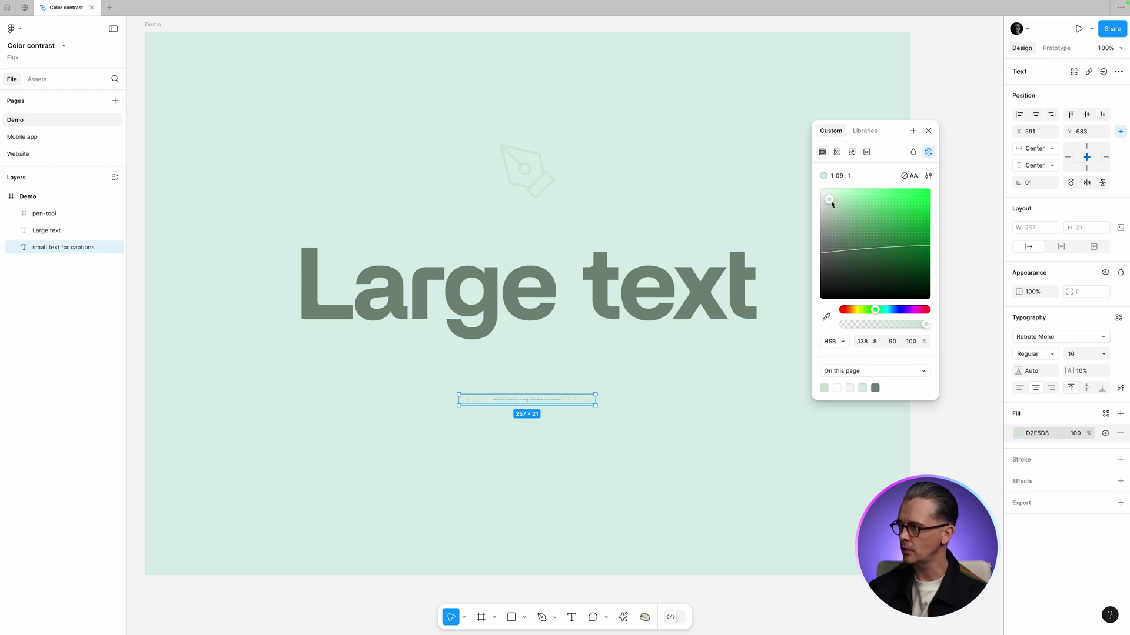
mouse_move(829, 201)
mouse_down()
mouse_move(830, 258)
mouse_move(915, 251)
mouse_move(827, 253)
mouse_move(834, 208)
mouse_up()
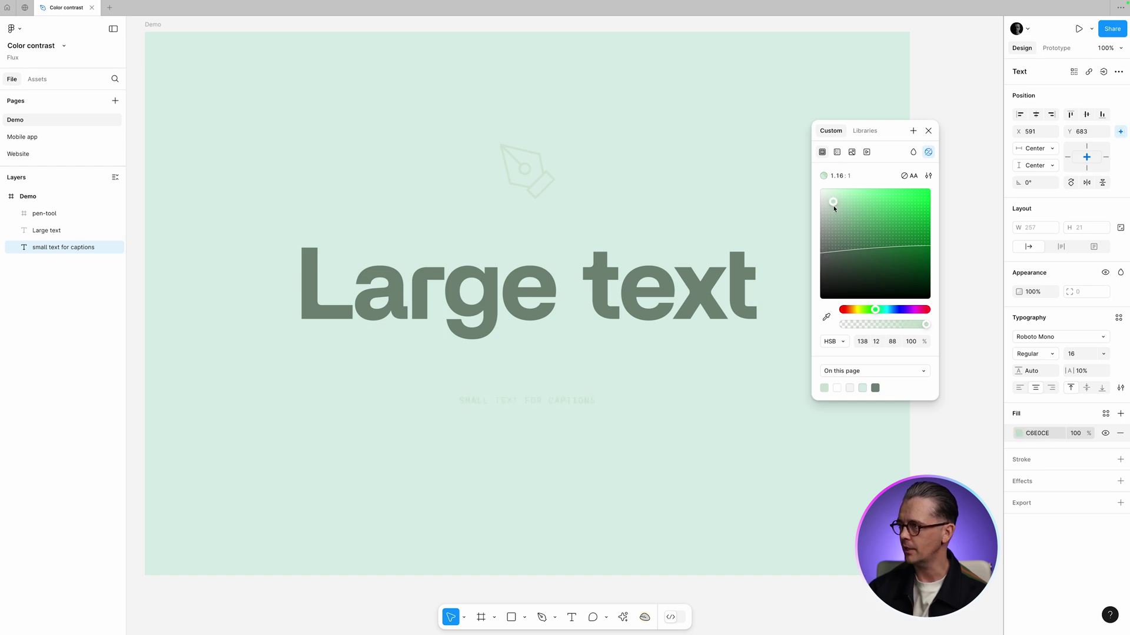
- Eyedrop a colour from the canvas into the caption's fill
click(928, 131)
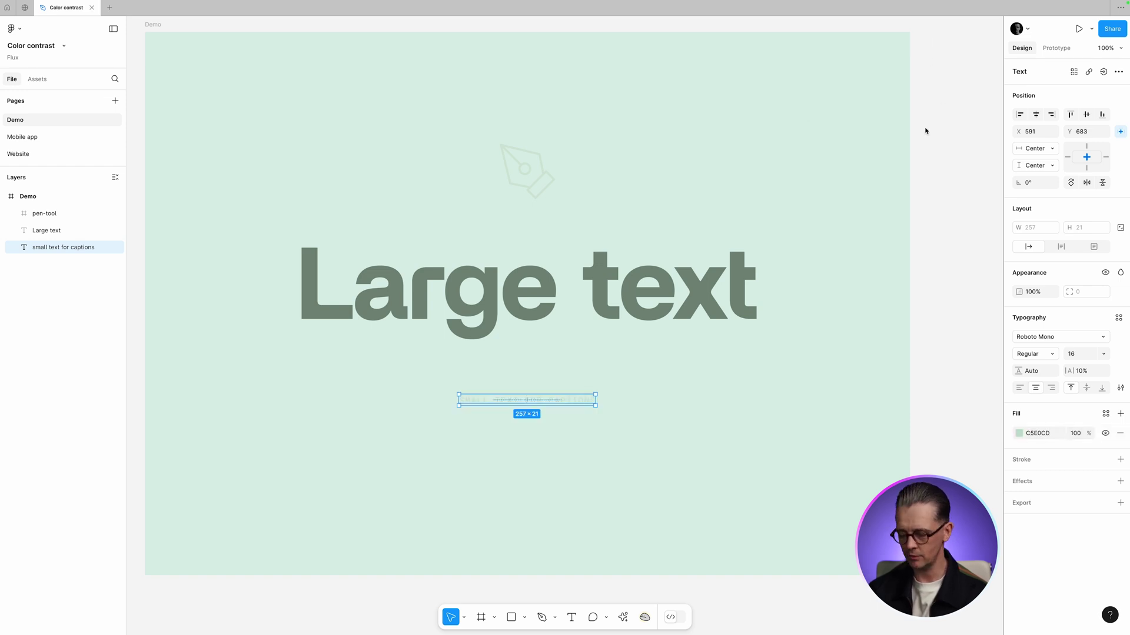
key(i)
click(884, 182)
- Raise the contrast level to AAA and snap the caption fill to 41504C (7.02:1)
click(1019, 436)
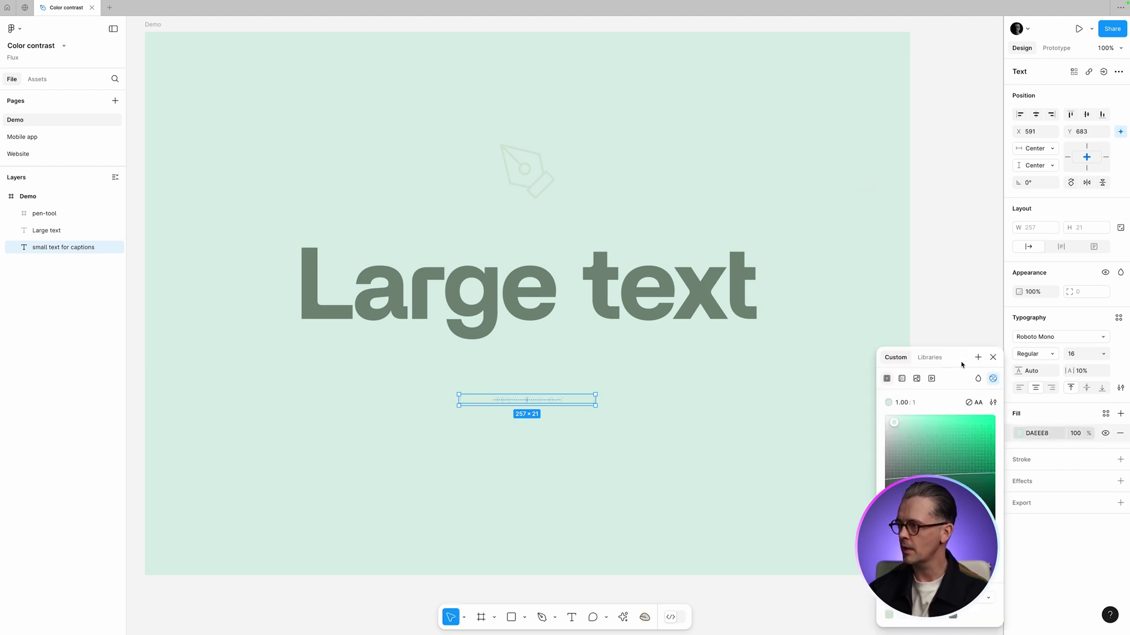
drag(928, 401, 875, 170)
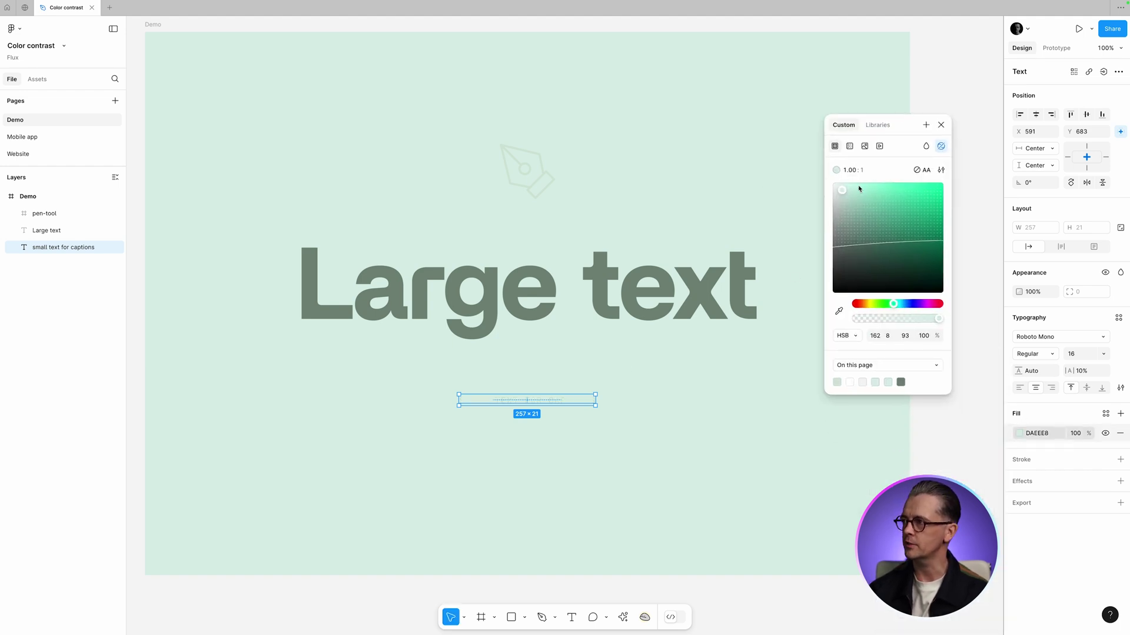
click(941, 169)
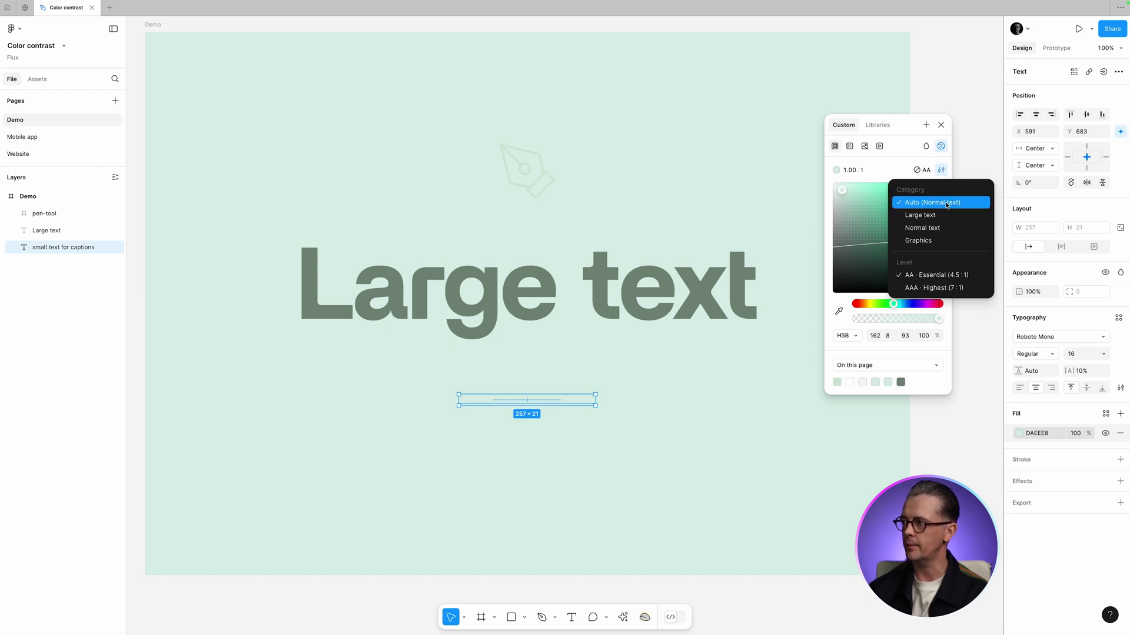
click(946, 291)
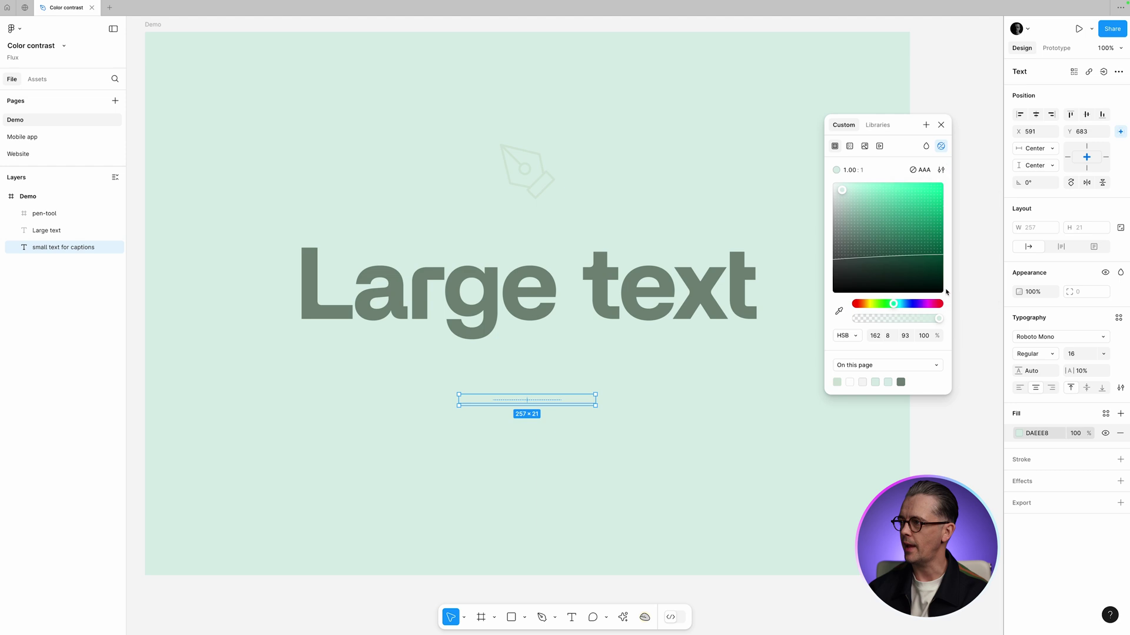
click(923, 170)
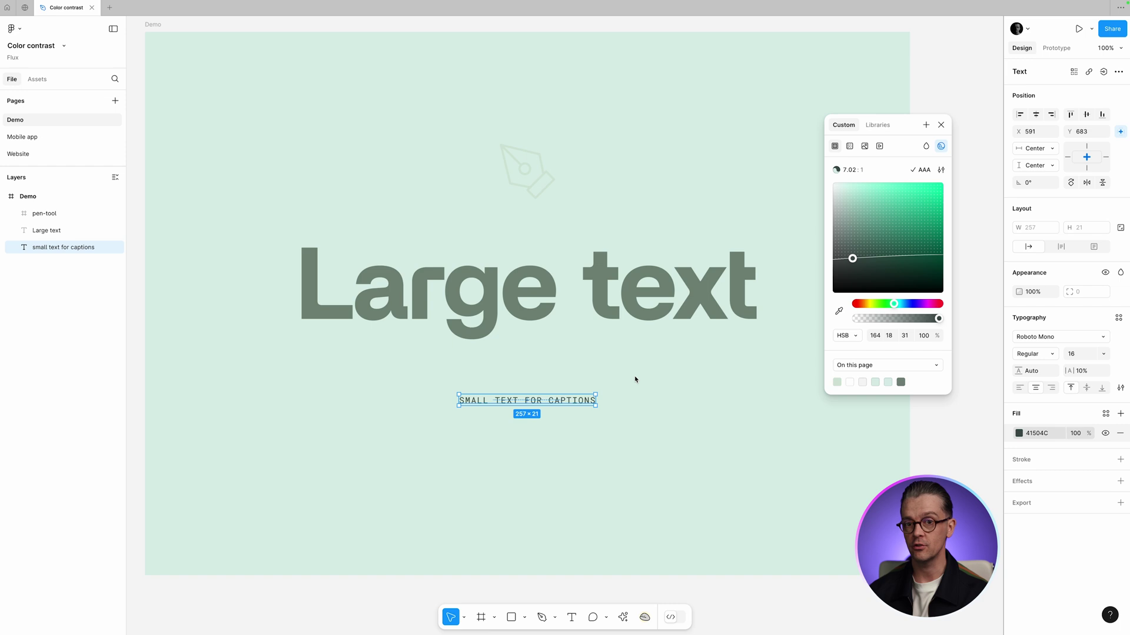
- Read the caption colour as hex 41504C, return to HSB, and select the pen icon frame
click(844, 339)
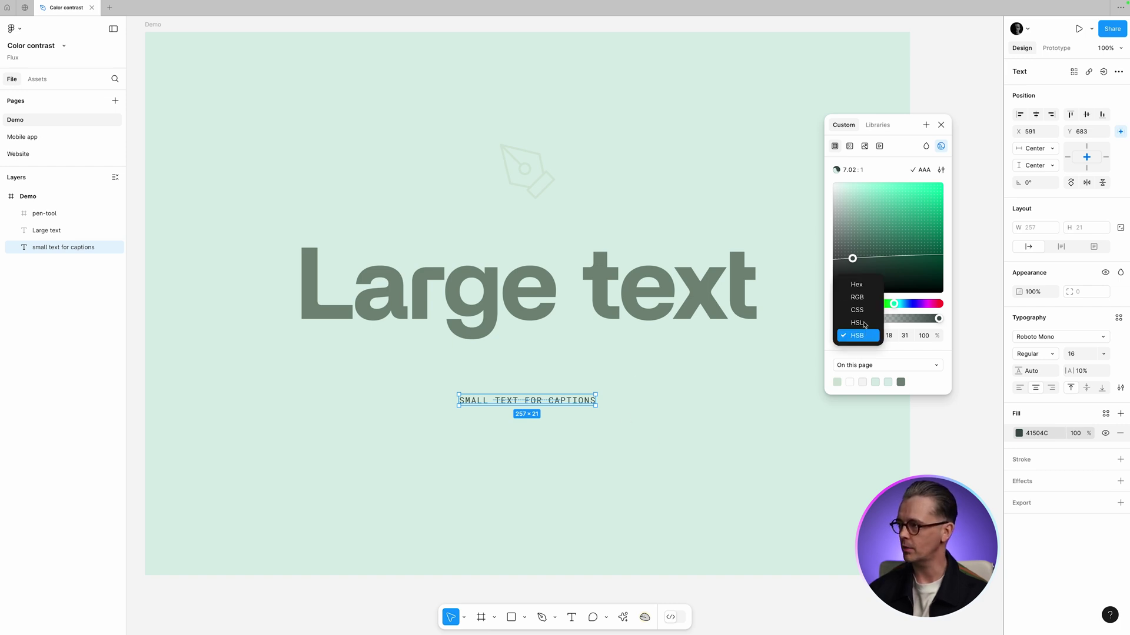
scroll(877, 293, down, 1)
click(876, 291)
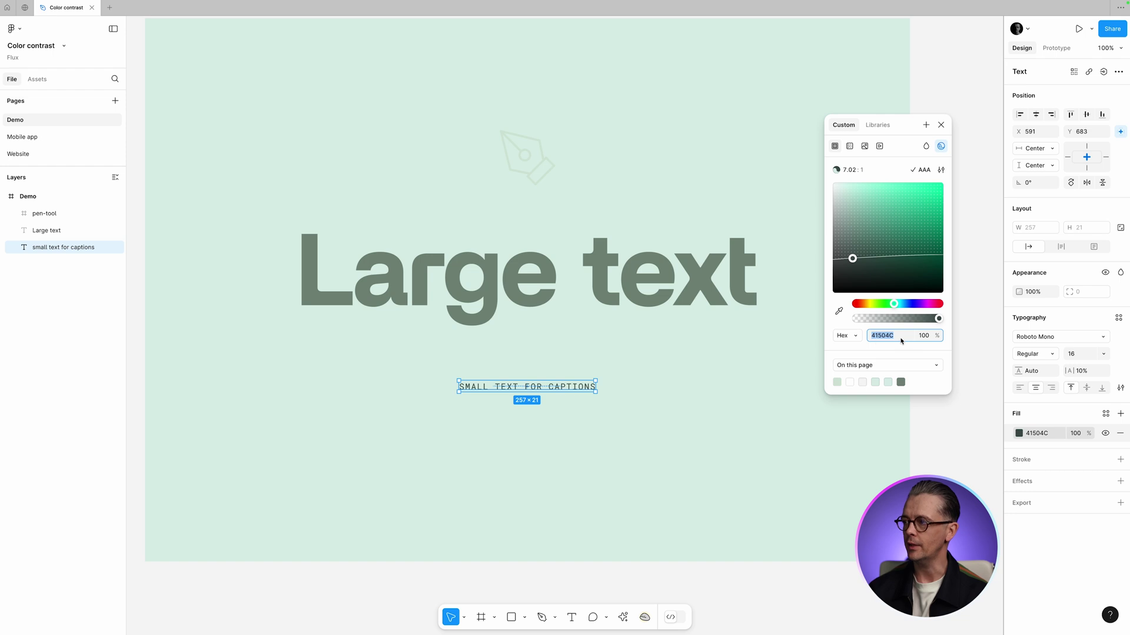
click(848, 334)
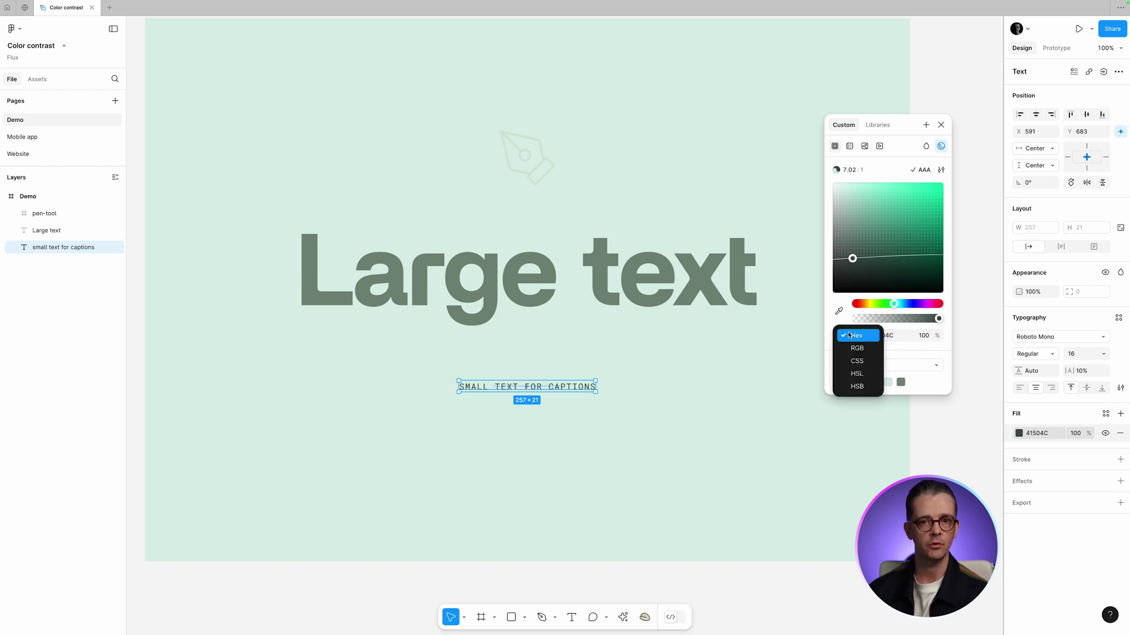
click(857, 385)
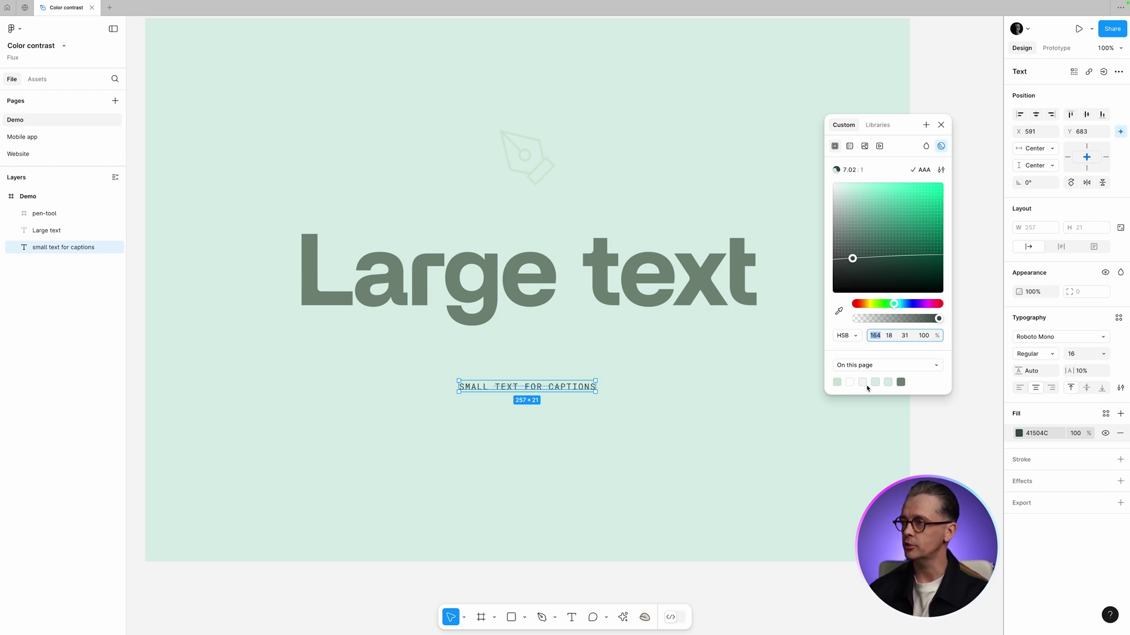
click(530, 171)
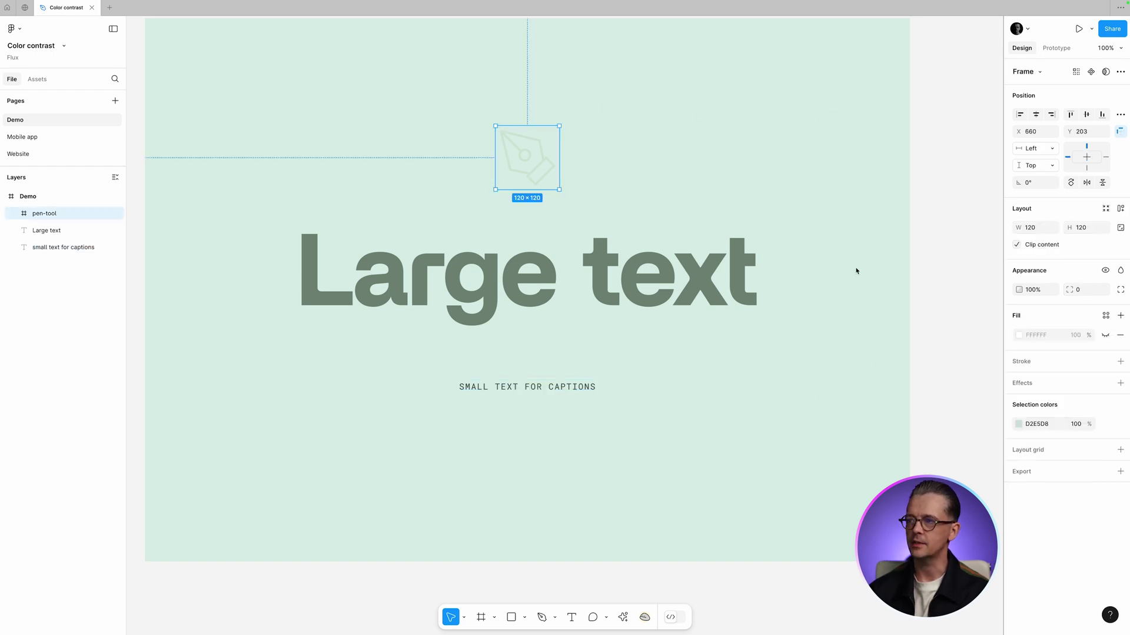
- Copy the Large text's 778A7D and paste it over the pen icon's D2E5D8 colour
click(752, 276)
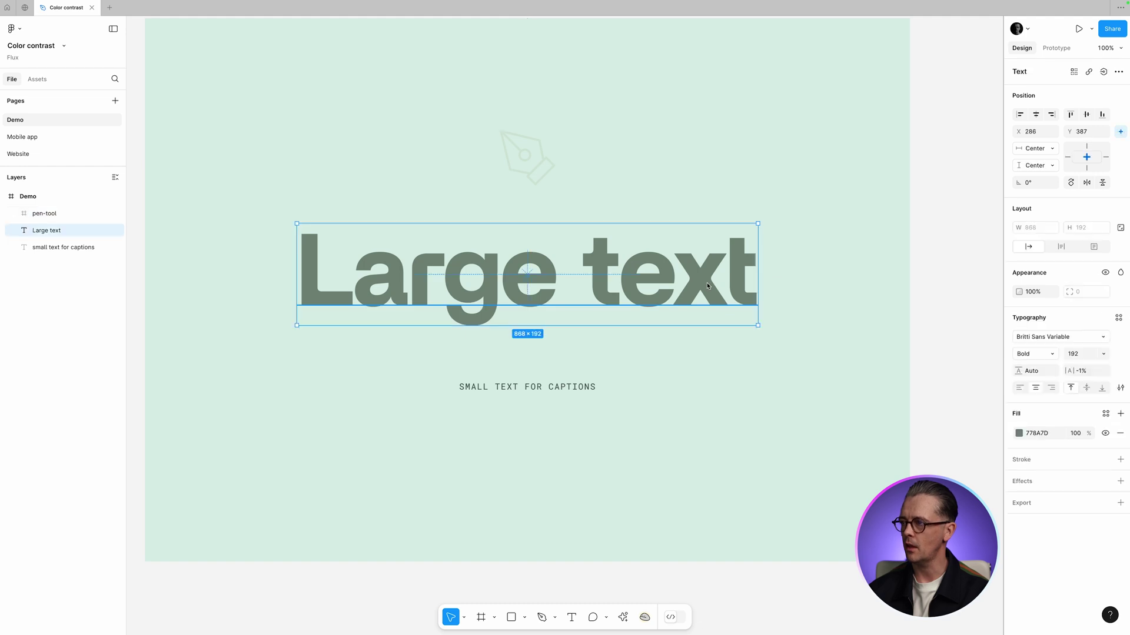
click(1041, 434)
key(ctrl+c)
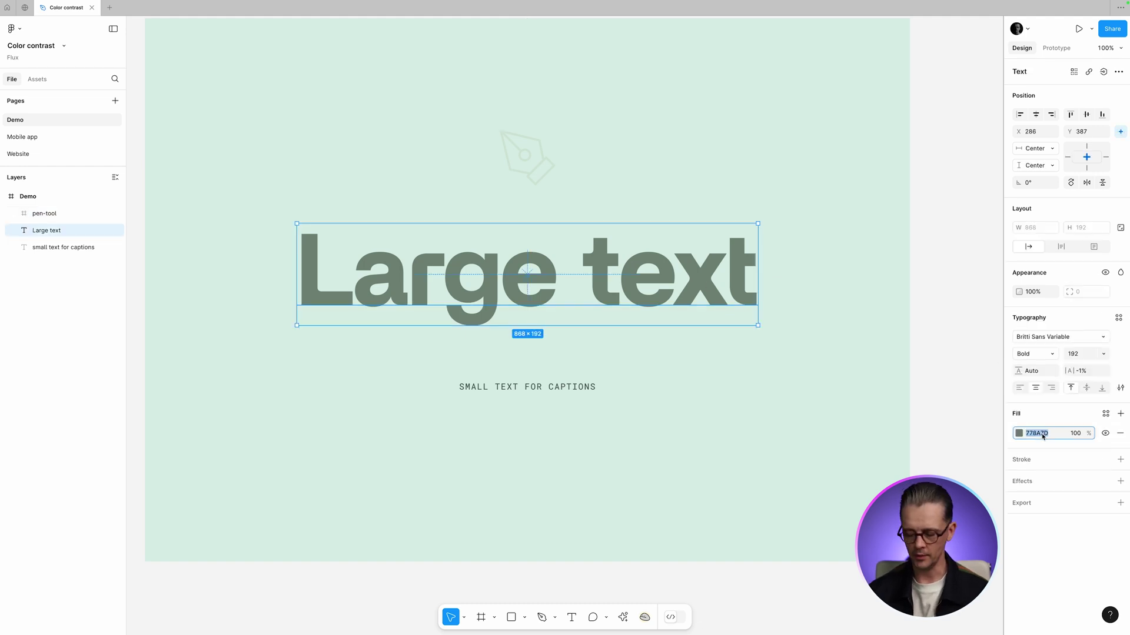
click(524, 144)
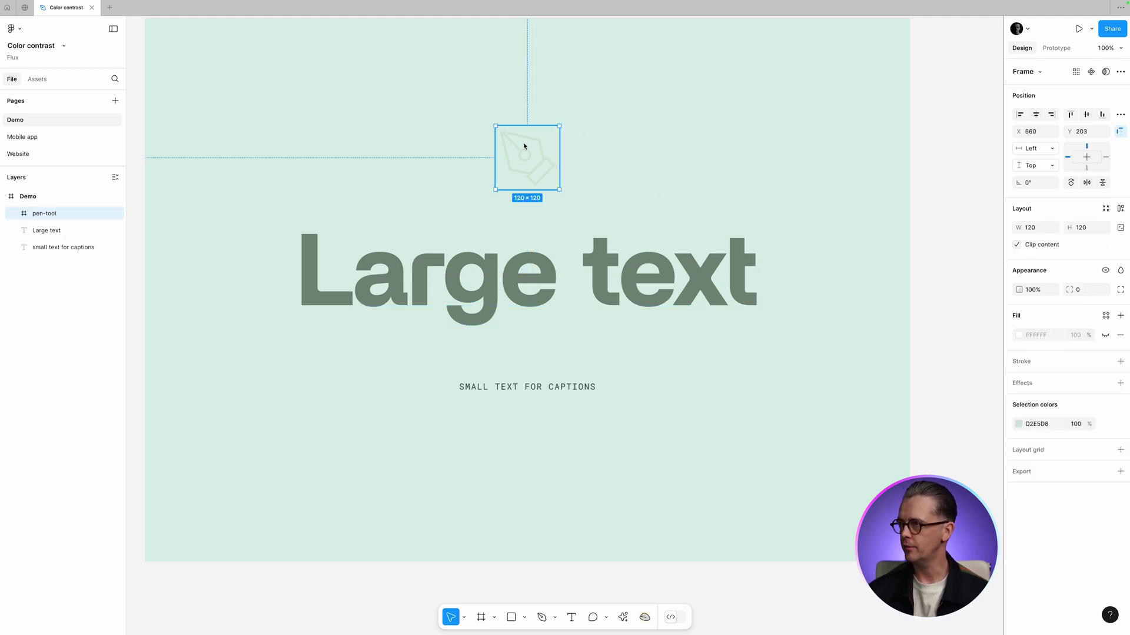
click(1050, 426)
key(ctrl+v)
key(Tab)
key(Escape)
click(948, 320)
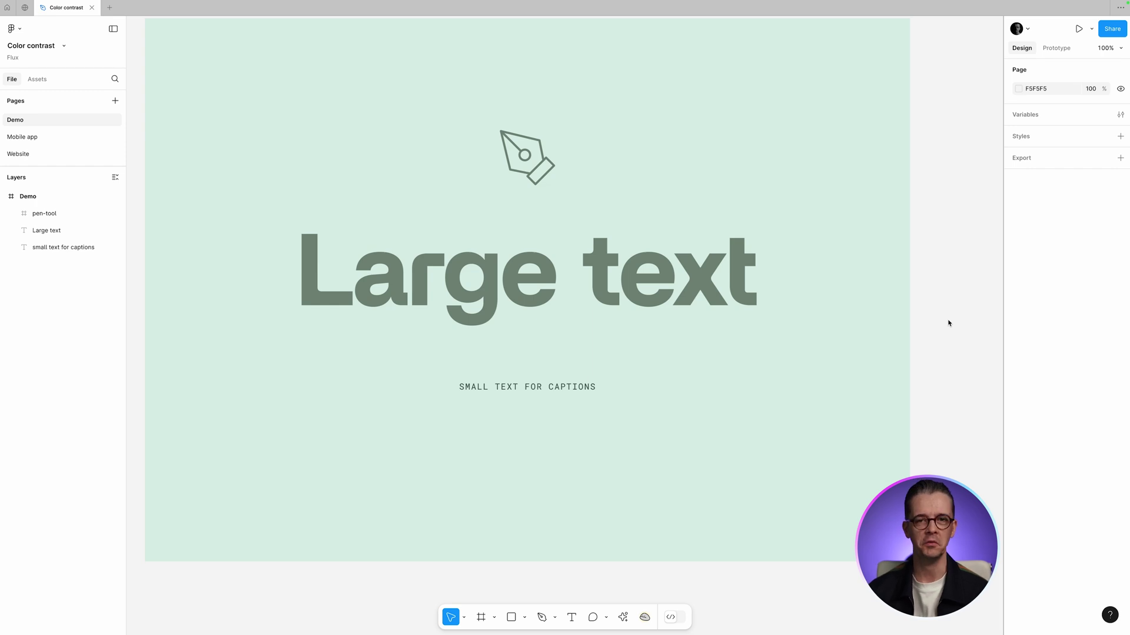
- Open the Mobile app page and zoom in on the app feed's bottom tab bar
click(69, 139)
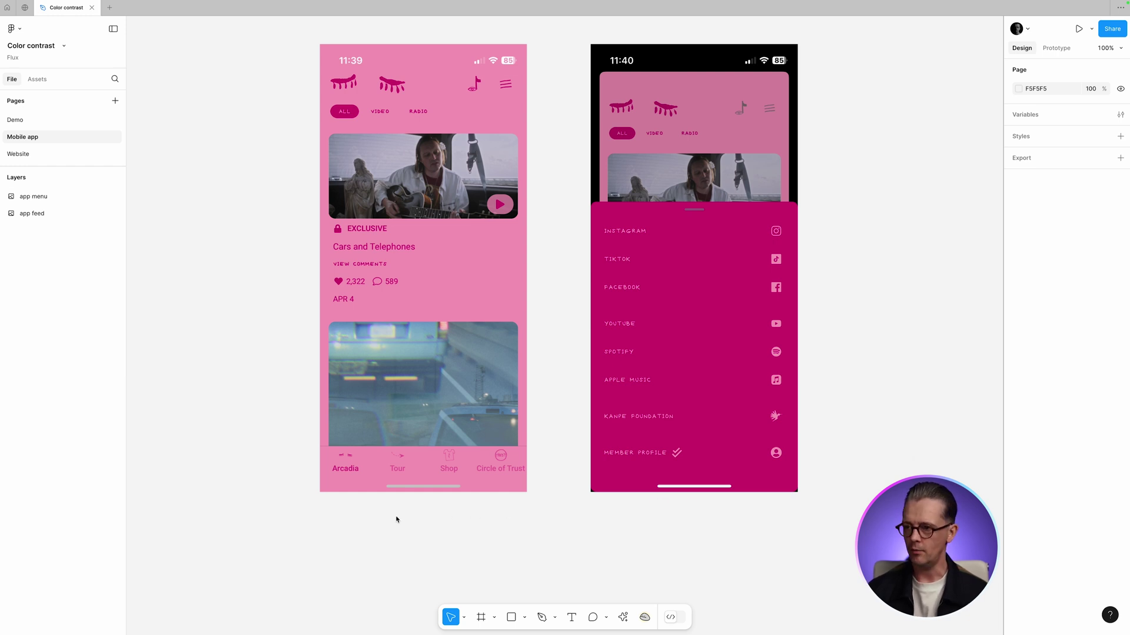
drag(317, 503, 533, 448)
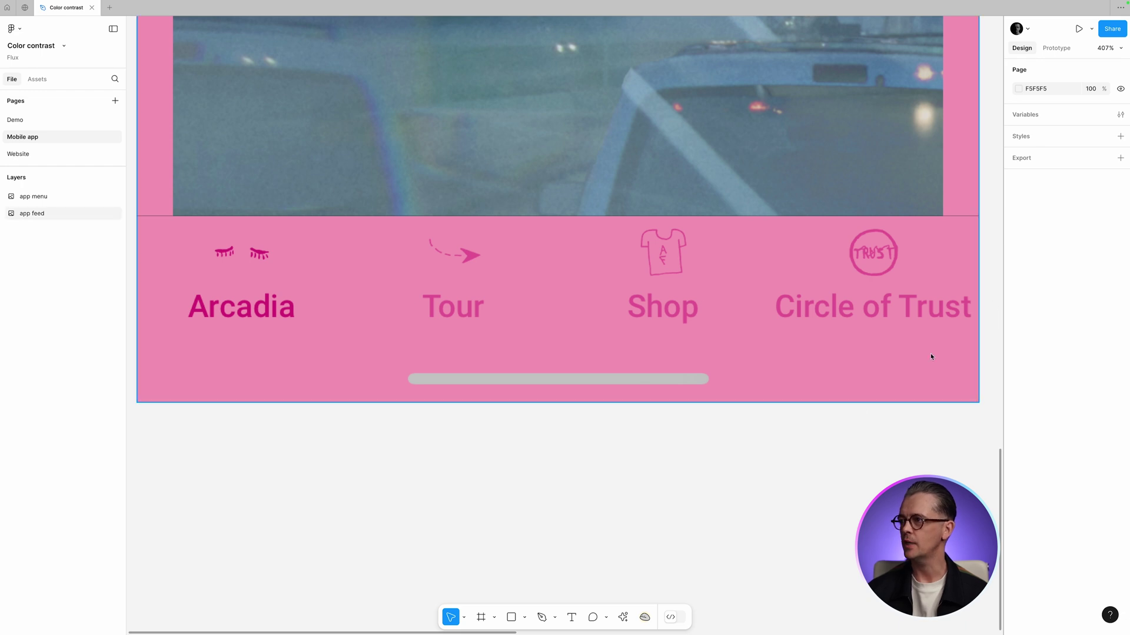
scroll(843, 419, down, 1)
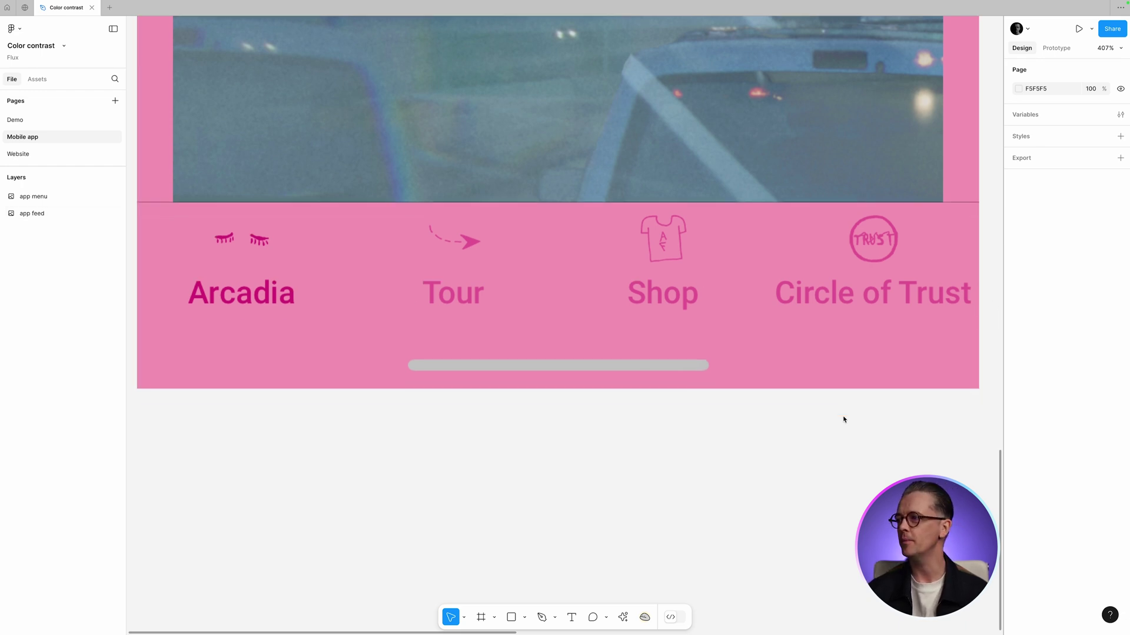
scroll(843, 419, down, 1)
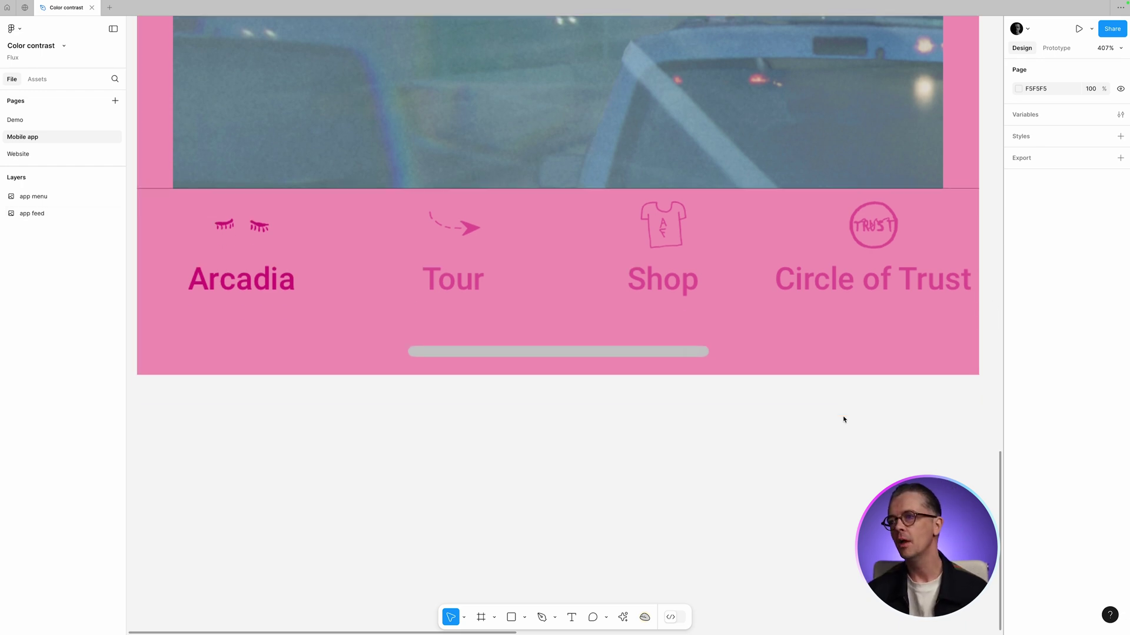
- Add a 'Shop' text layer in Roboto SemiBold 14 beneath the tab bar's Shop label
key(t)
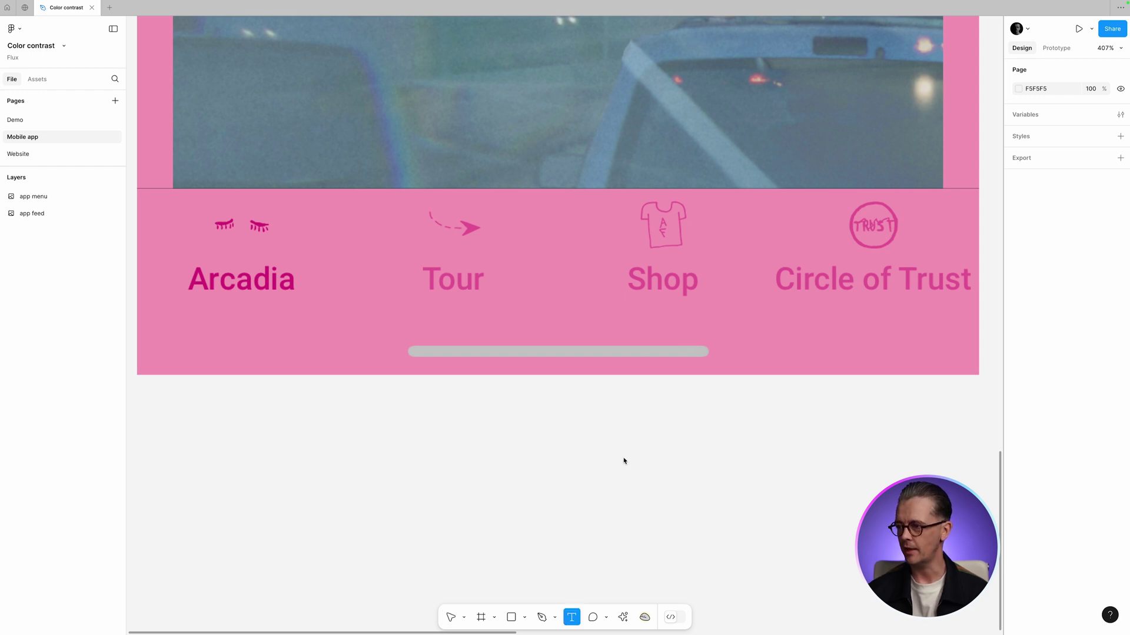
click(624, 461)
text(Shop)
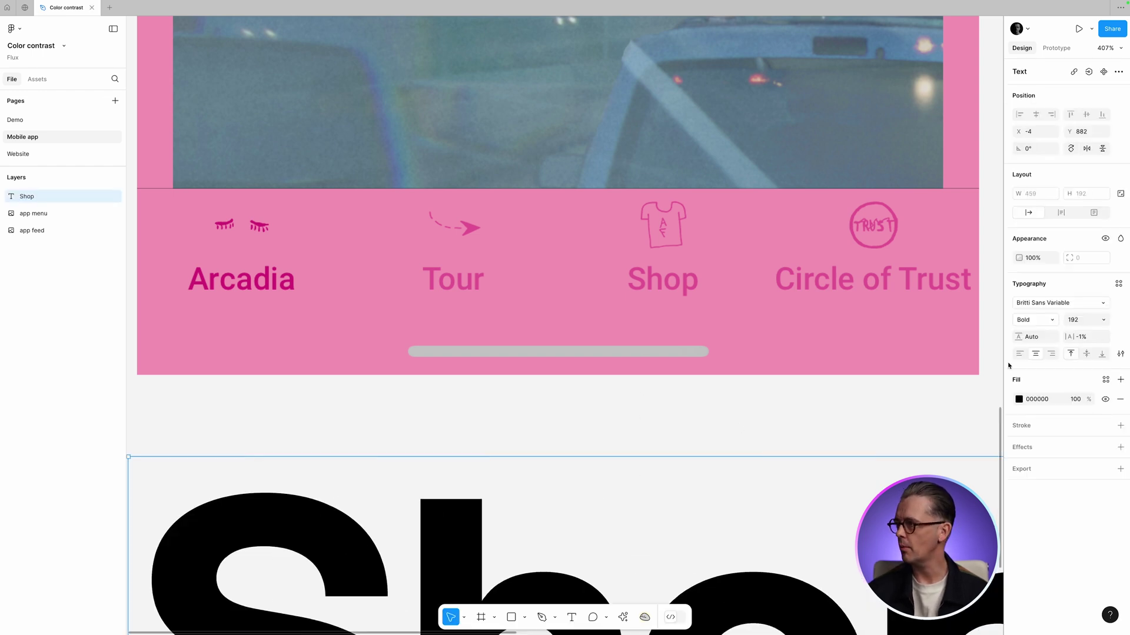
click(1044, 304)
text(robot)
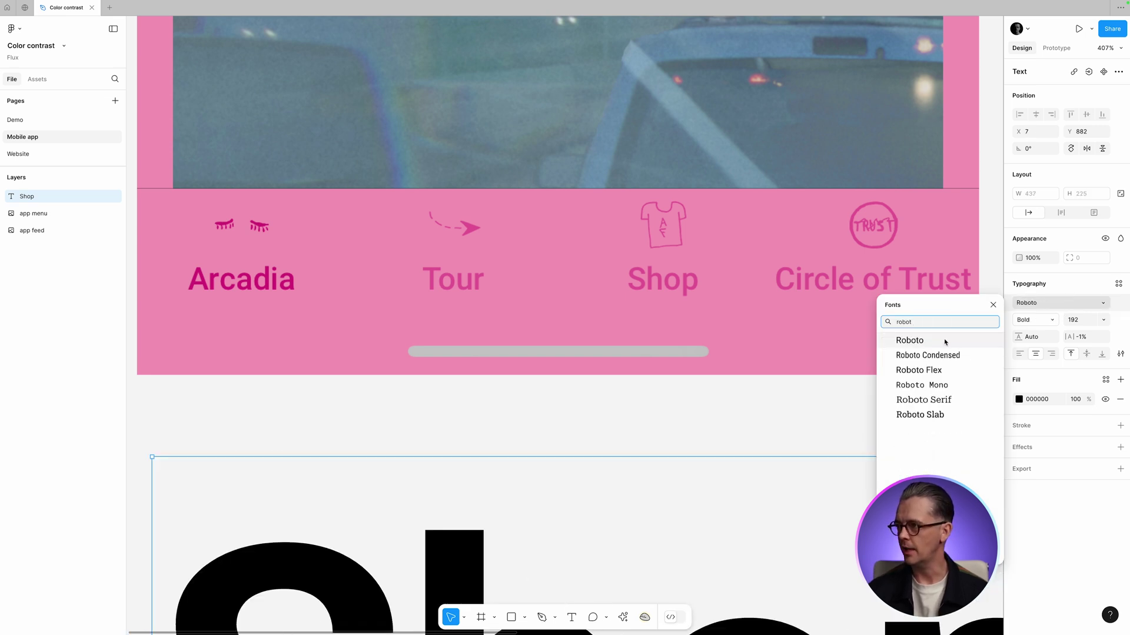
click(910, 340)
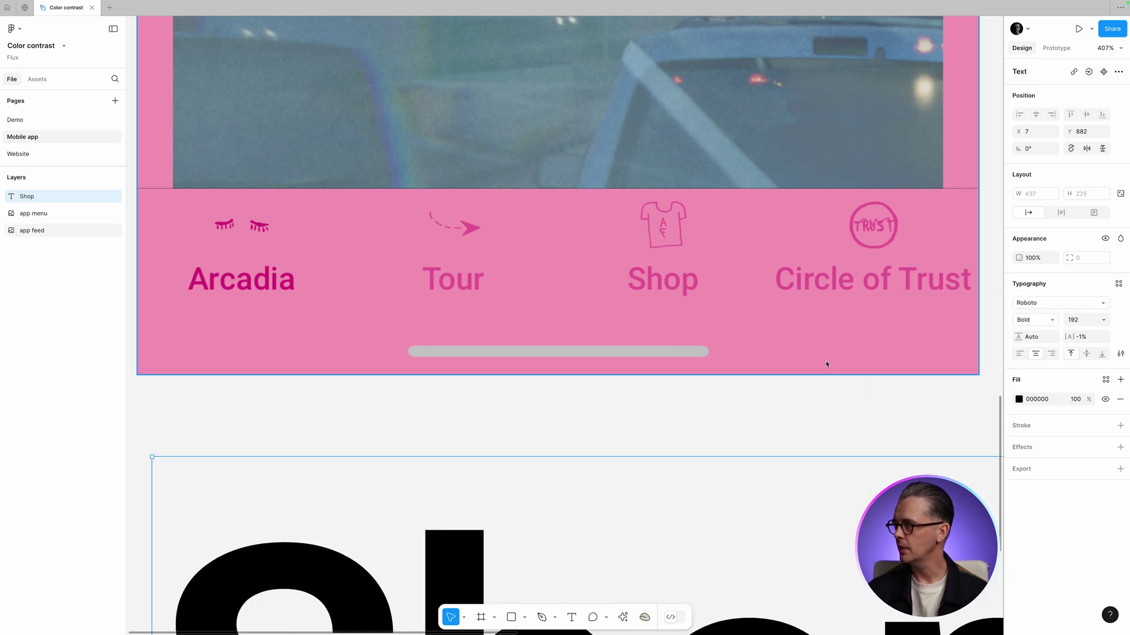
click(1103, 320)
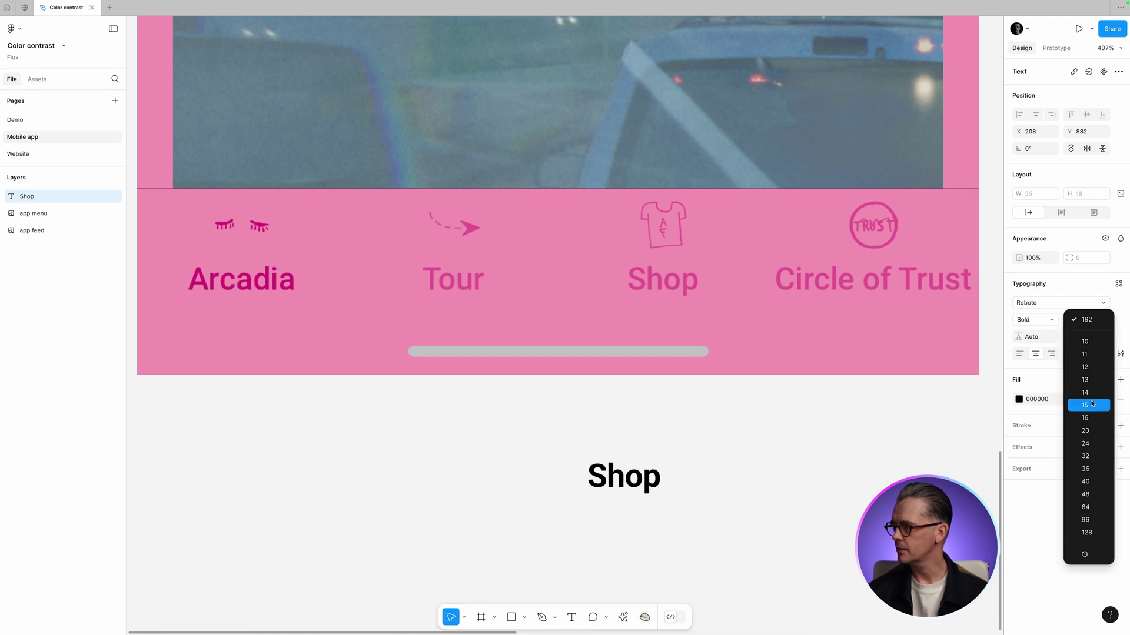
click(1091, 396)
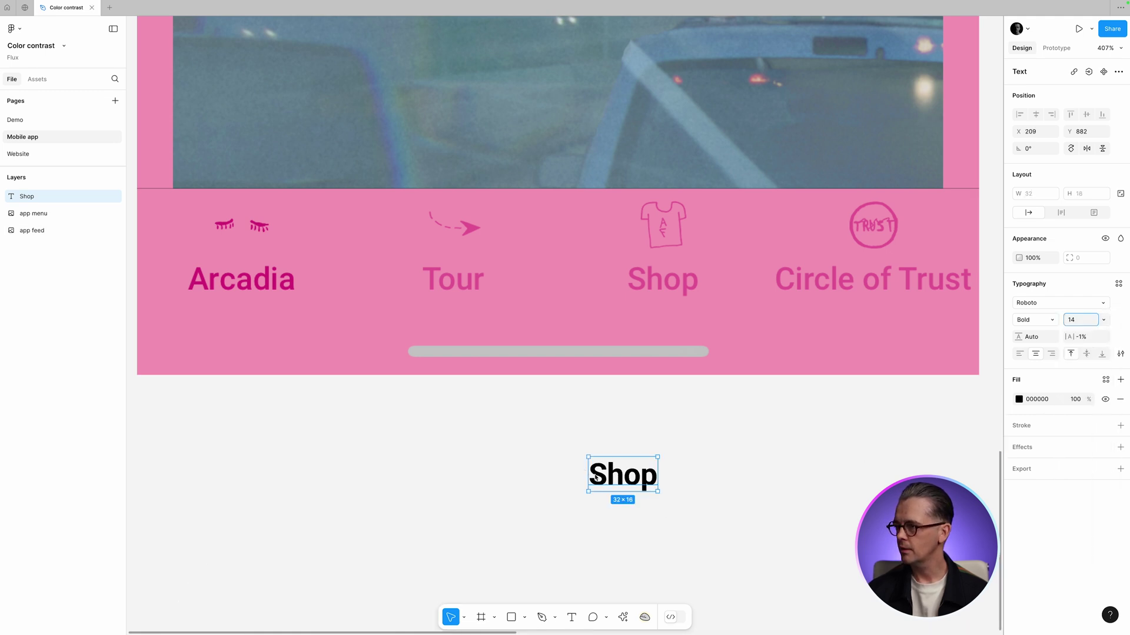
drag(608, 479, 648, 318)
click(1046, 318)
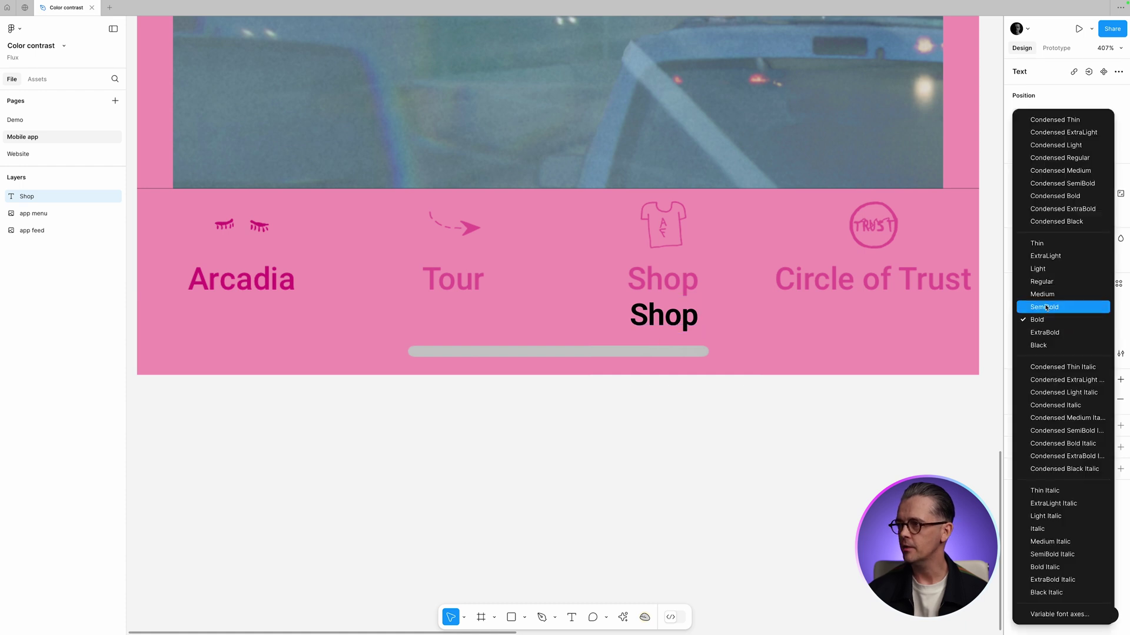
click(1046, 307)
drag(685, 321, 684, 322)
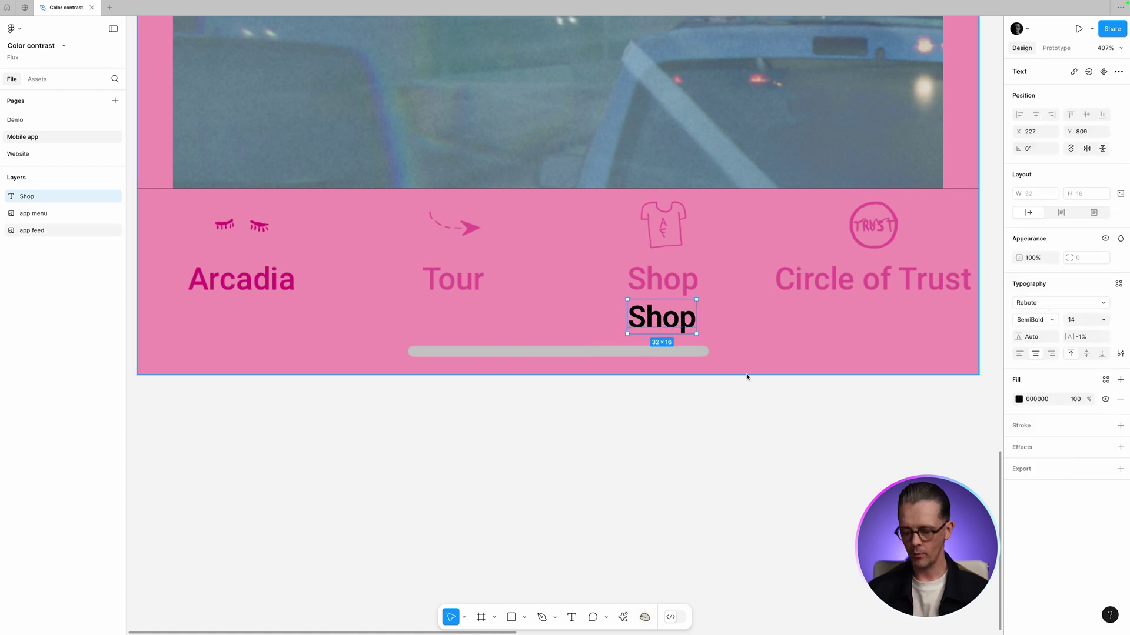
- Colour the new Shop text with the tab bar label's pink E55D9E, sampled by eyedropper
key(i)
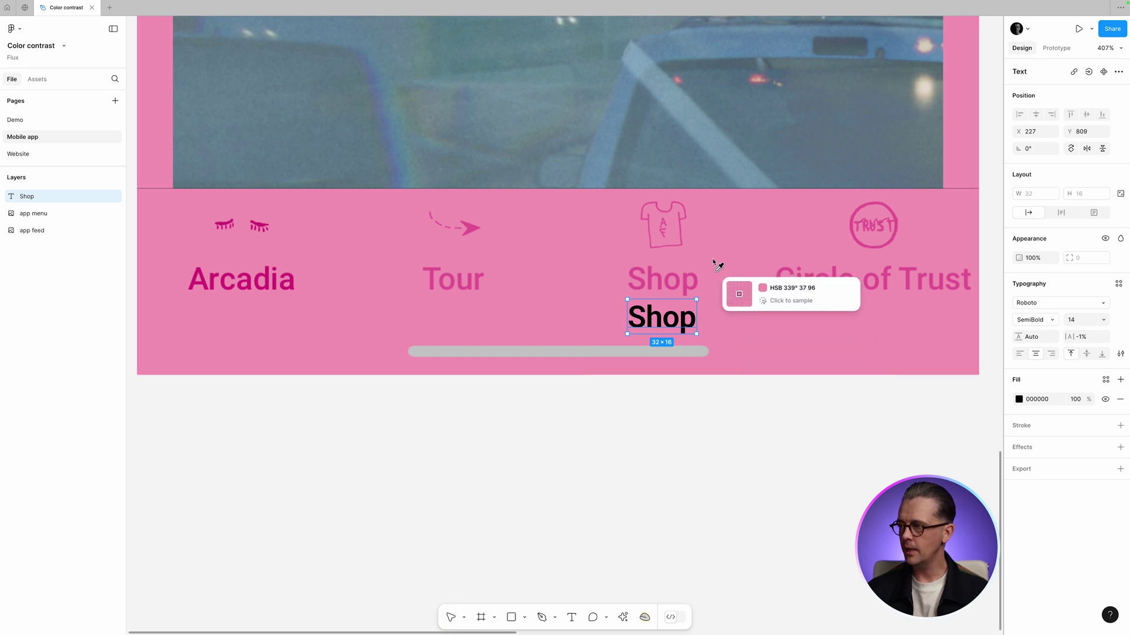
click(687, 278)
click(706, 383)
click(682, 317)
click(1019, 399)
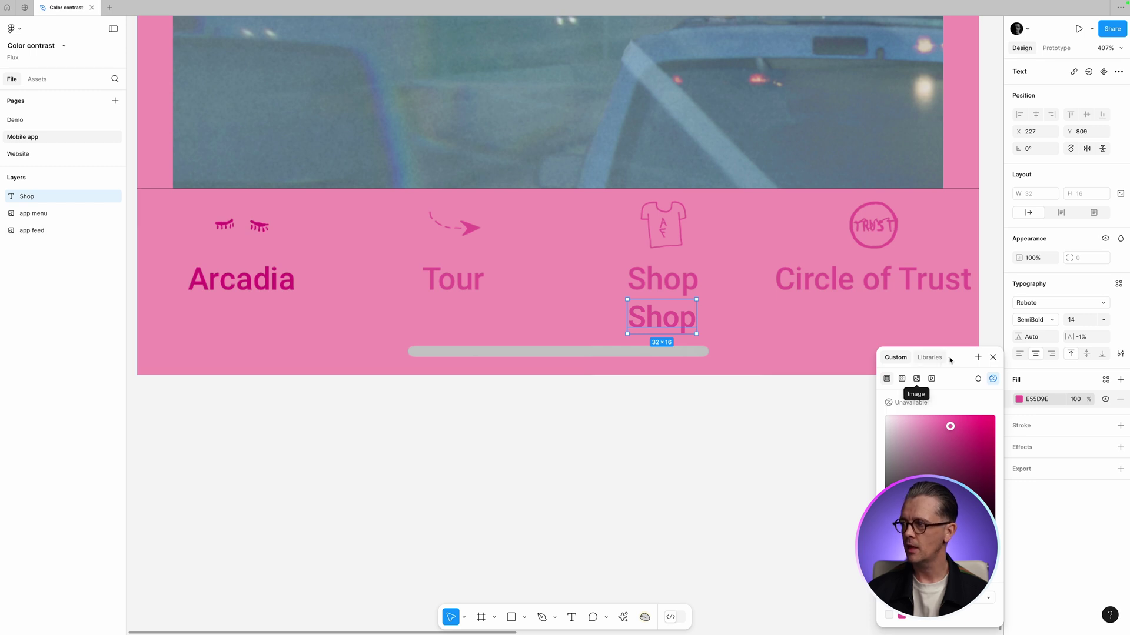
drag(946, 385, 815, 187)
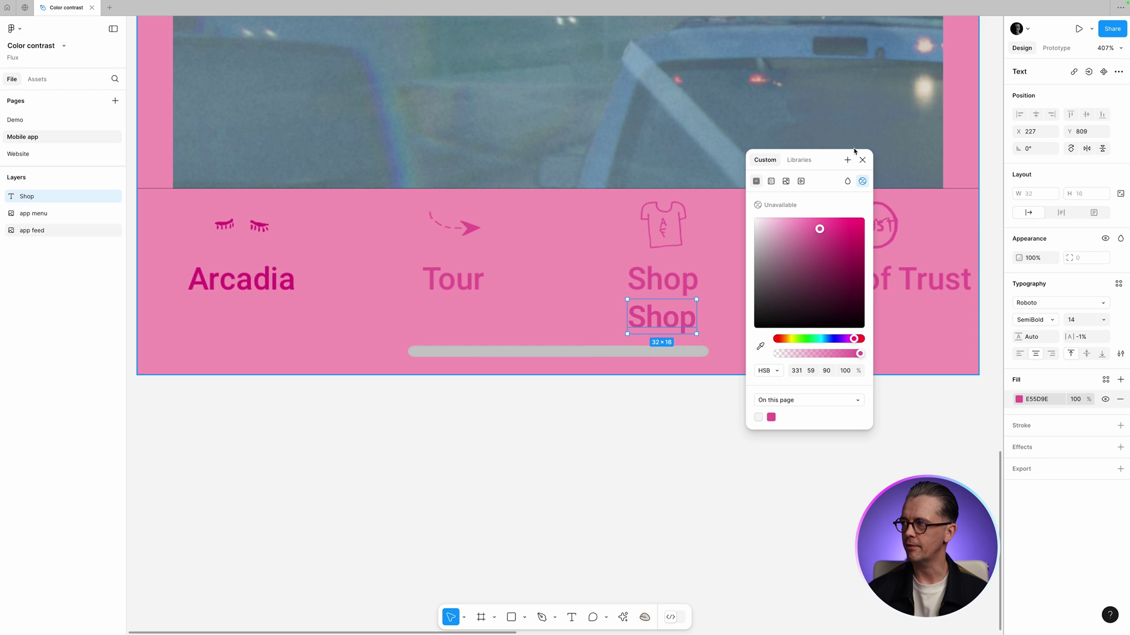
click(868, 166)
click(739, 411)
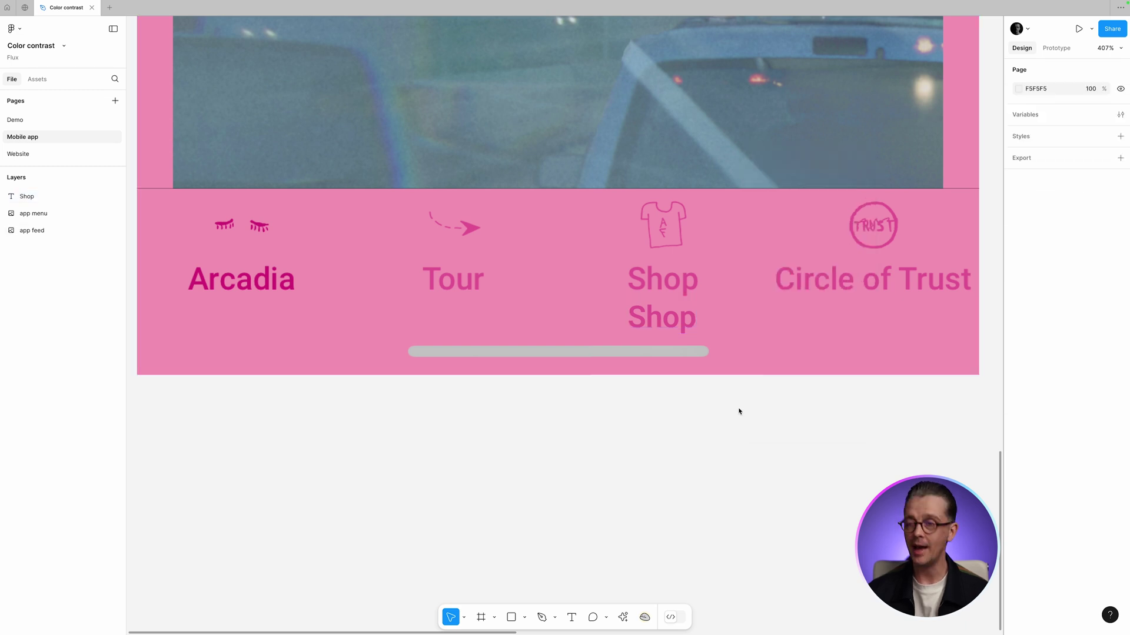
key(r)
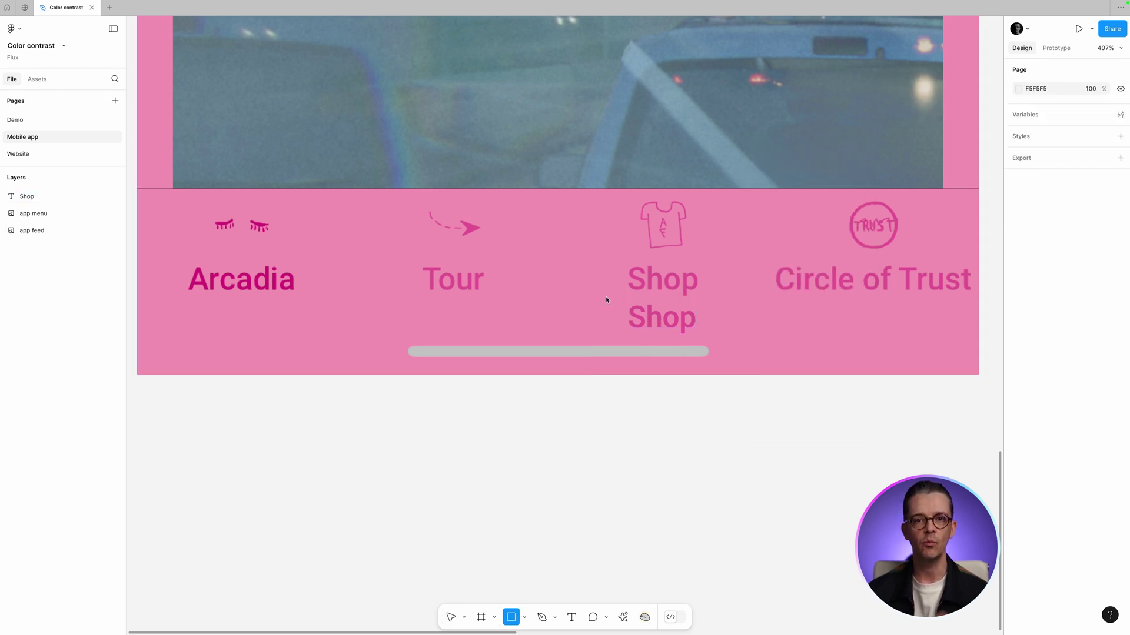
- Draw a tab-bar pink rectangle behind the new Shop label and resize it to 62×20
drag(598, 296, 737, 351)
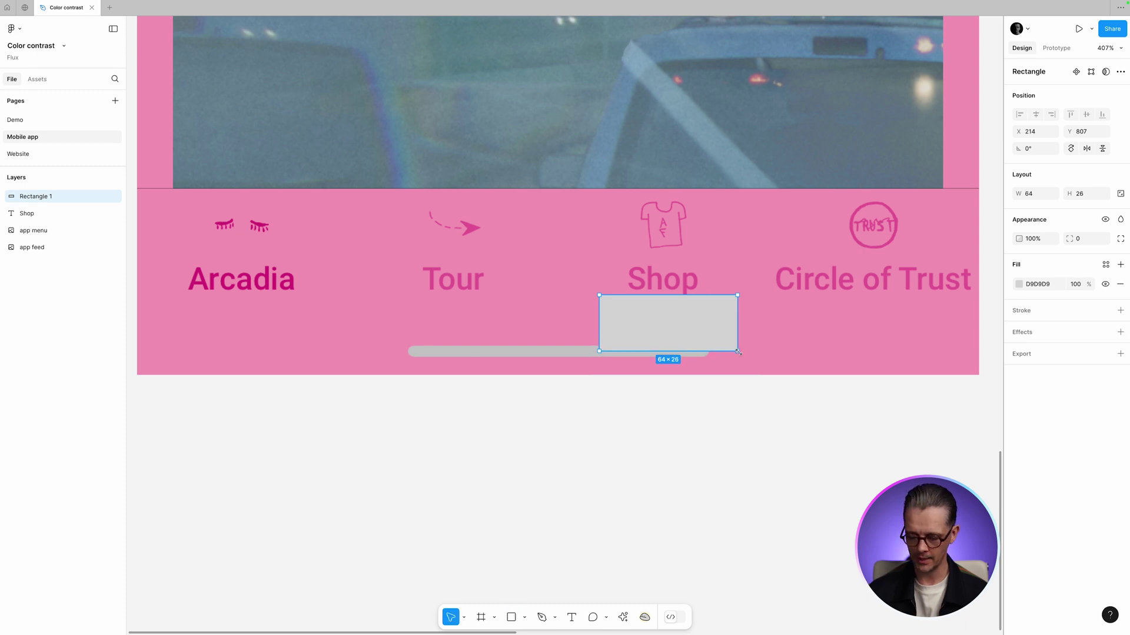
key(ctrl+bracketleft)
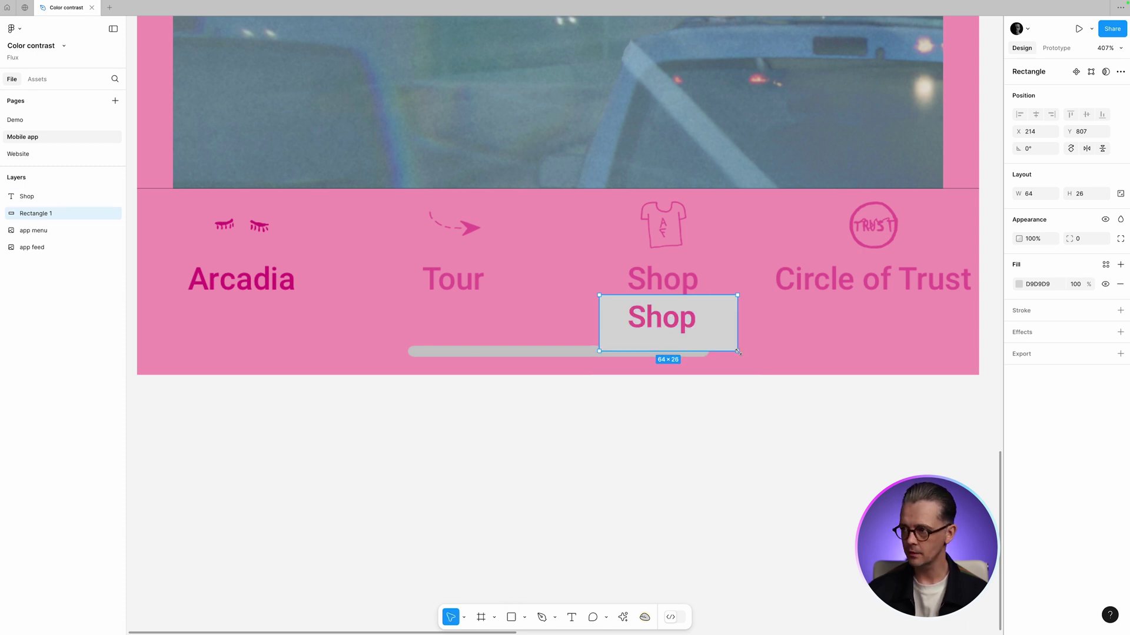
key(i)
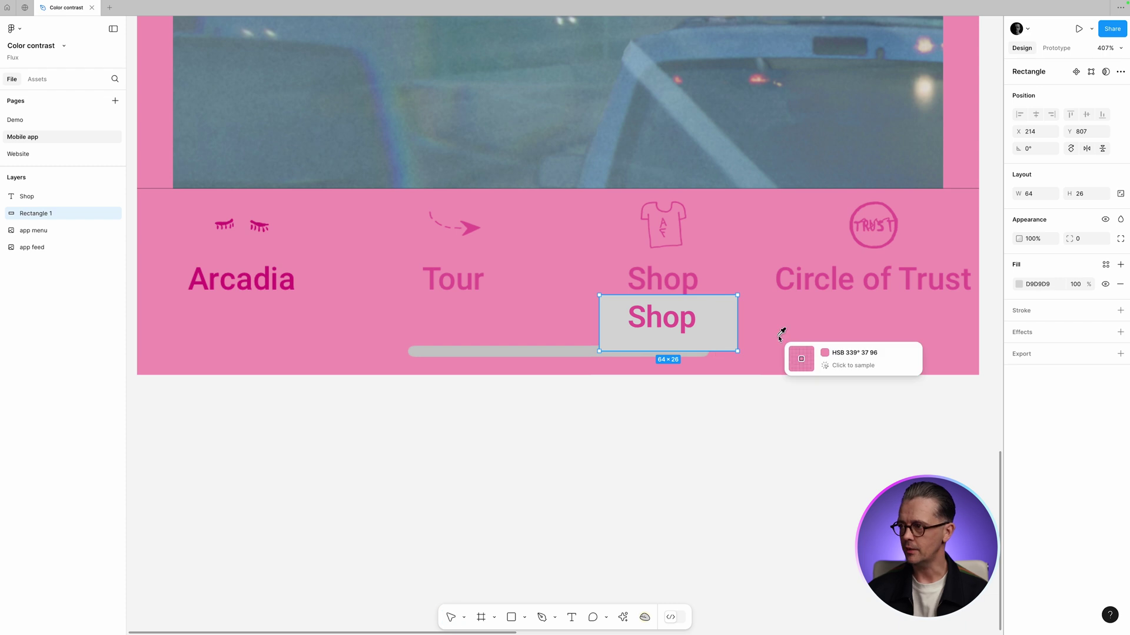
click(780, 336)
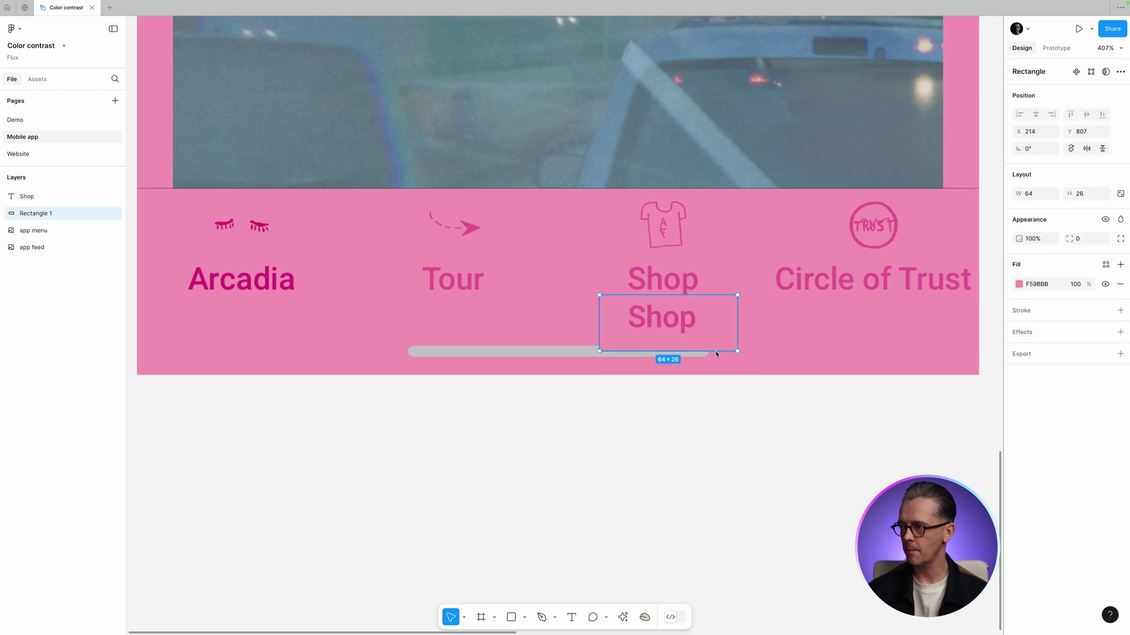
drag(740, 353, 737, 343)
drag(737, 295, 733, 299)
- Check the Shop text at AA 4.5:1 and snap its fill to 88164C (4.54:1)
click(696, 317)
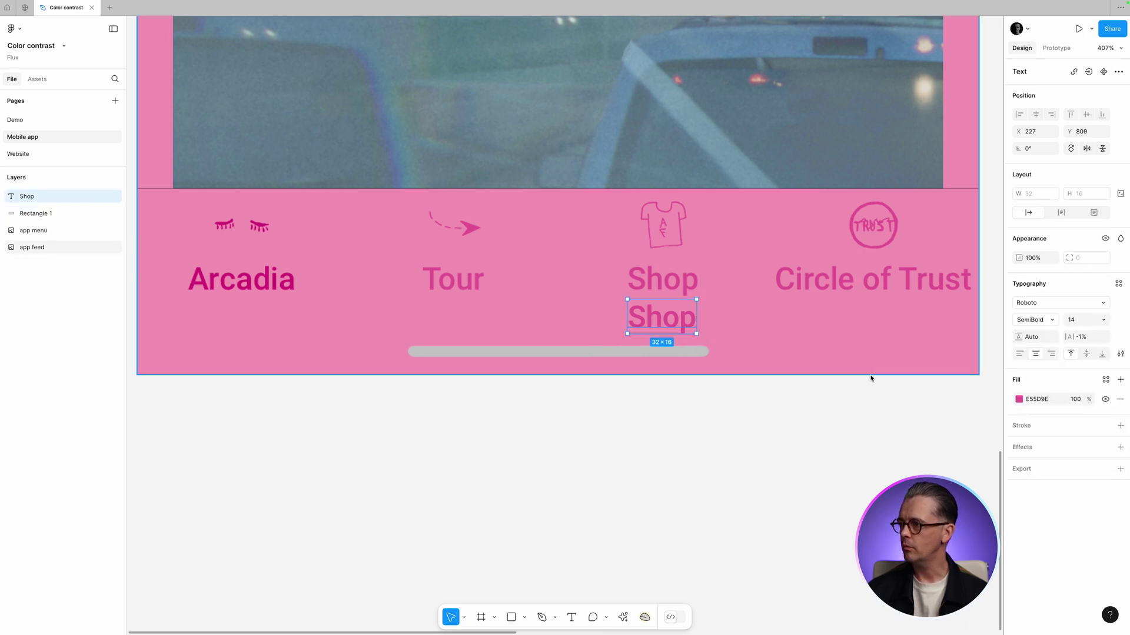
click(1020, 400)
drag(962, 393, 819, 216)
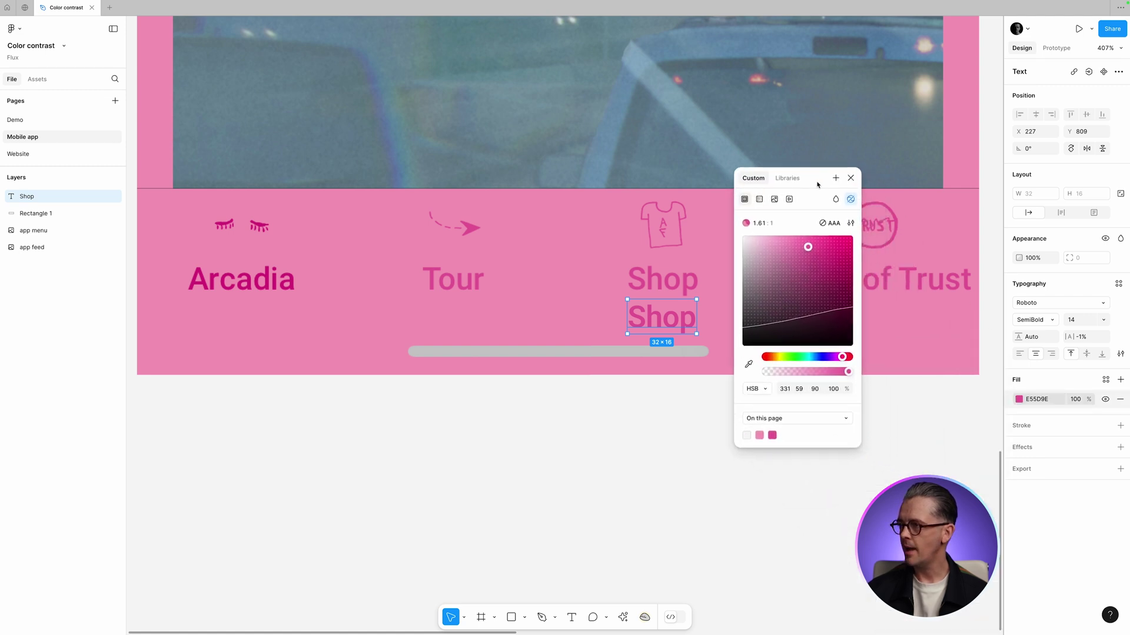
click(851, 224)
click(841, 328)
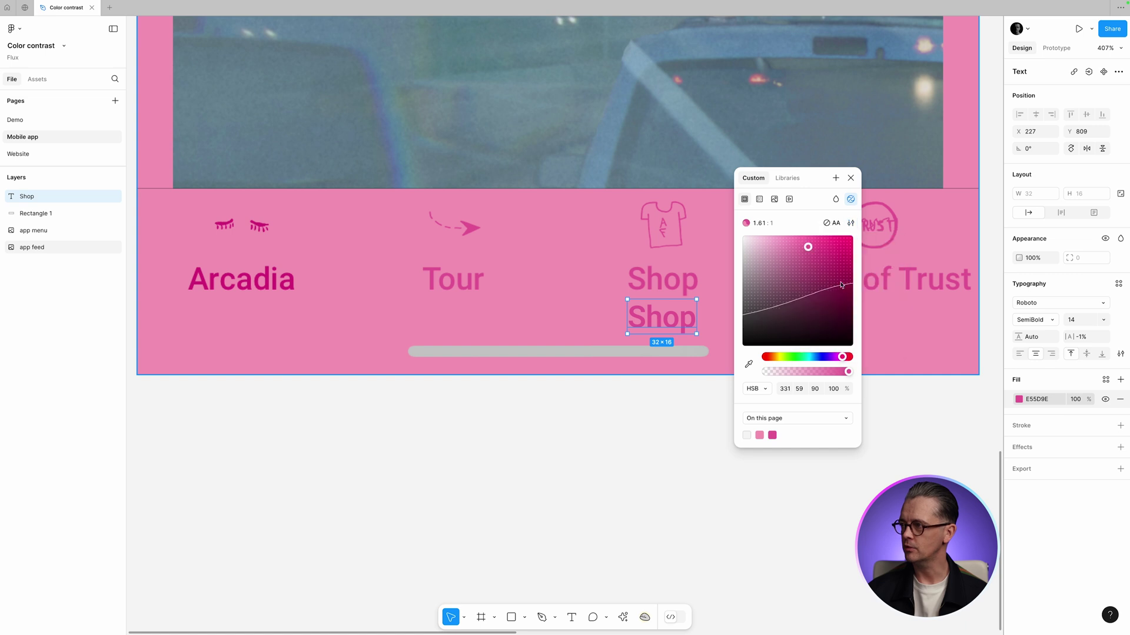
click(835, 224)
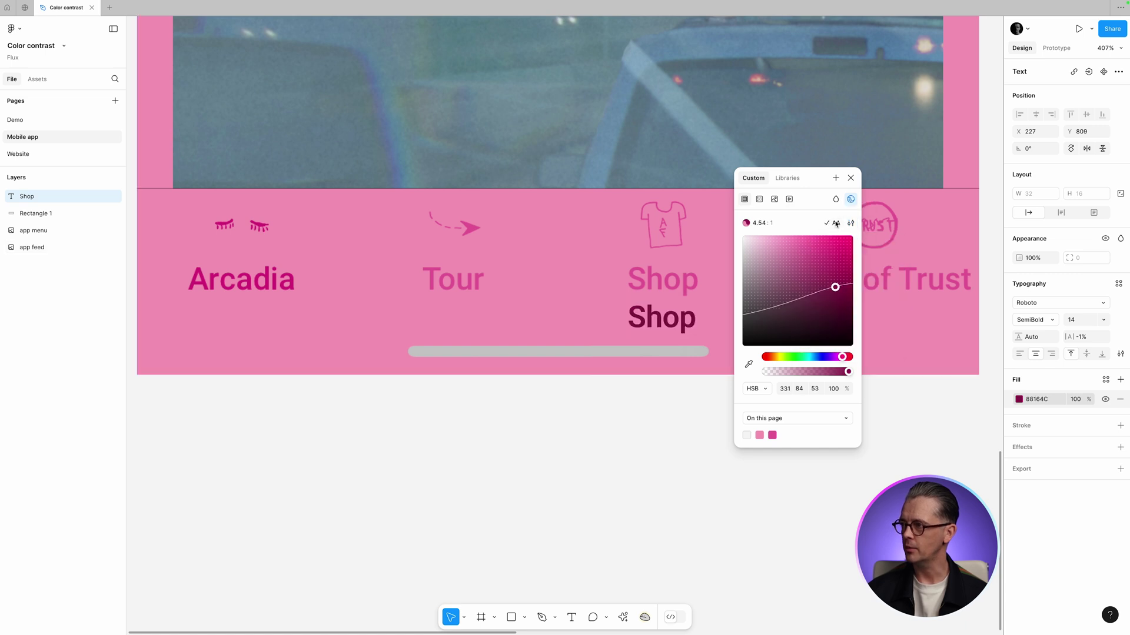
click(850, 178)
click(706, 479)
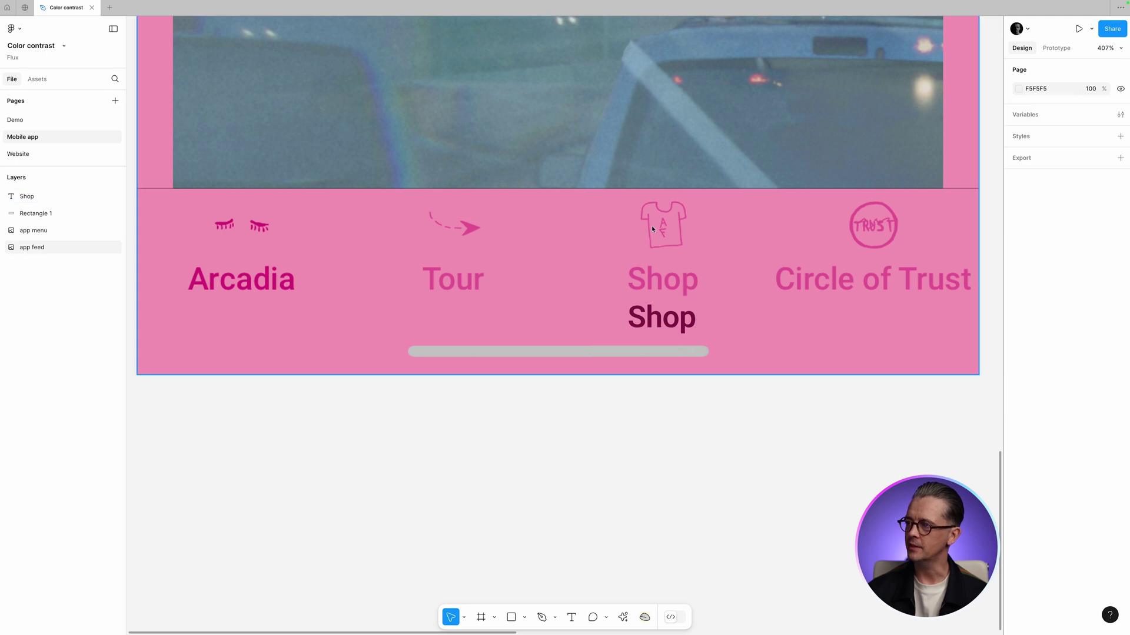
scroll(769, 373, down, 2)
key(shift+0)
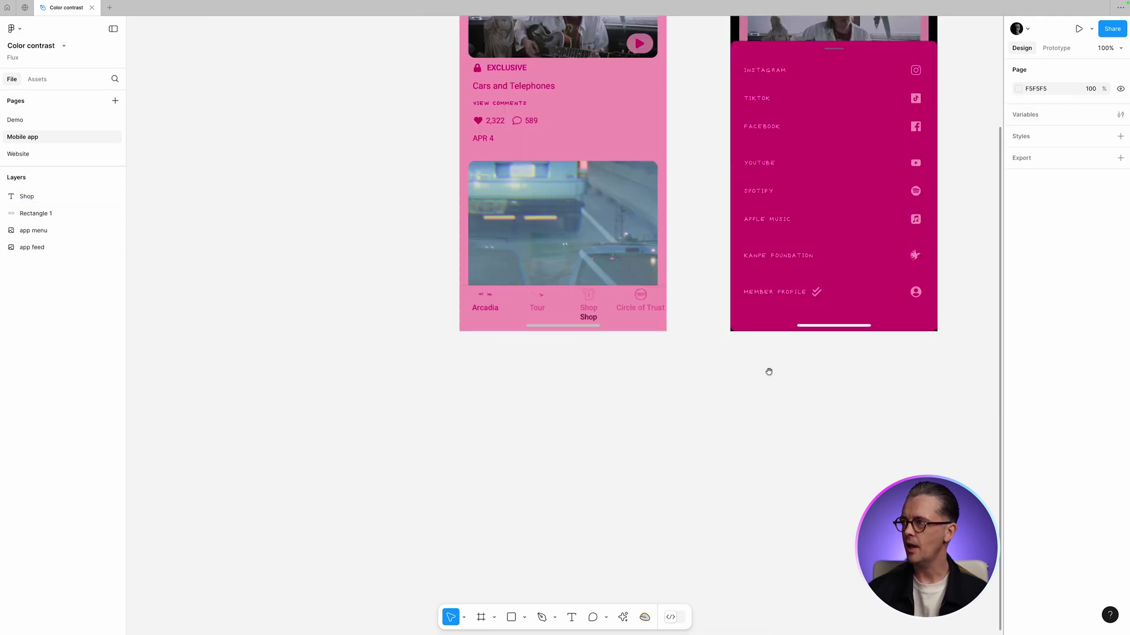
scroll(782, 312, up, 5)
drag(606, 290, 746, 351)
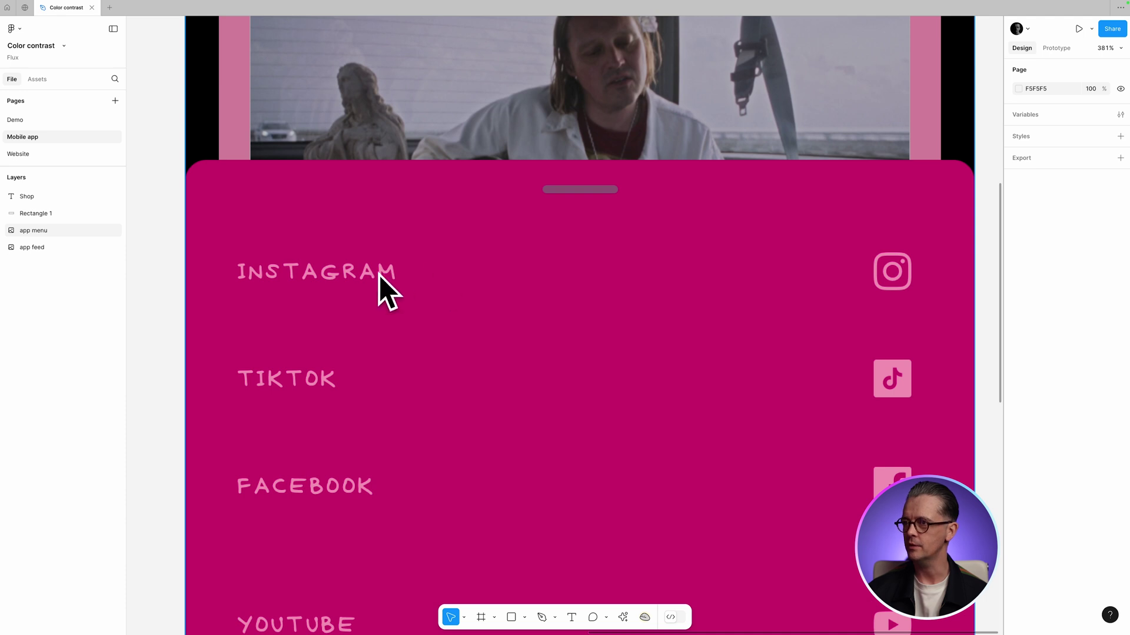
click(361, 281)
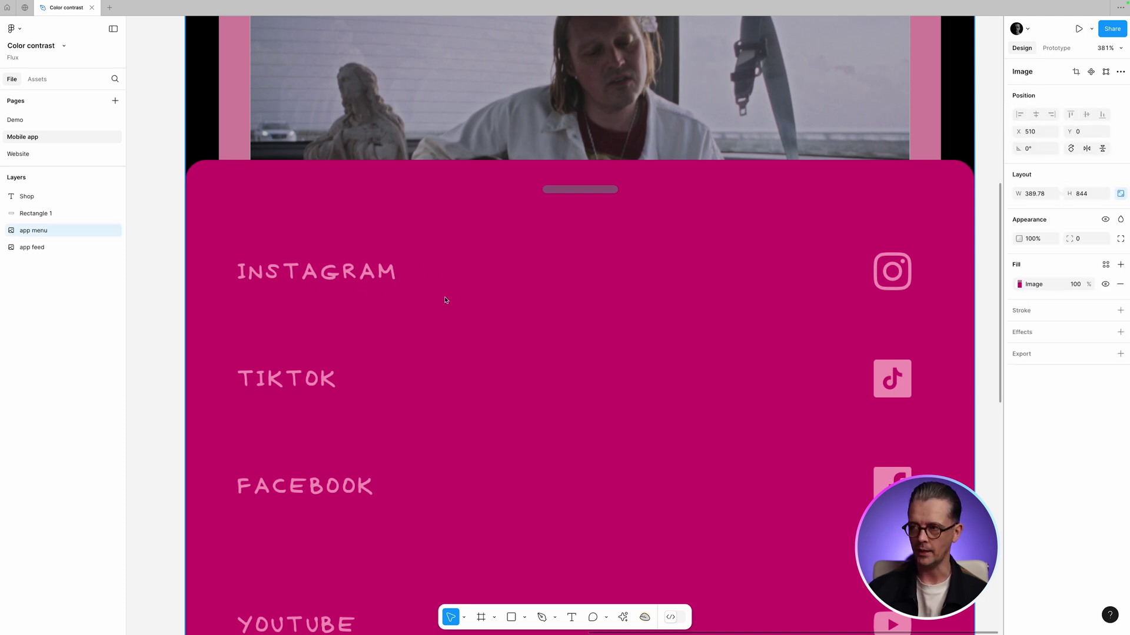
key(shift+0)
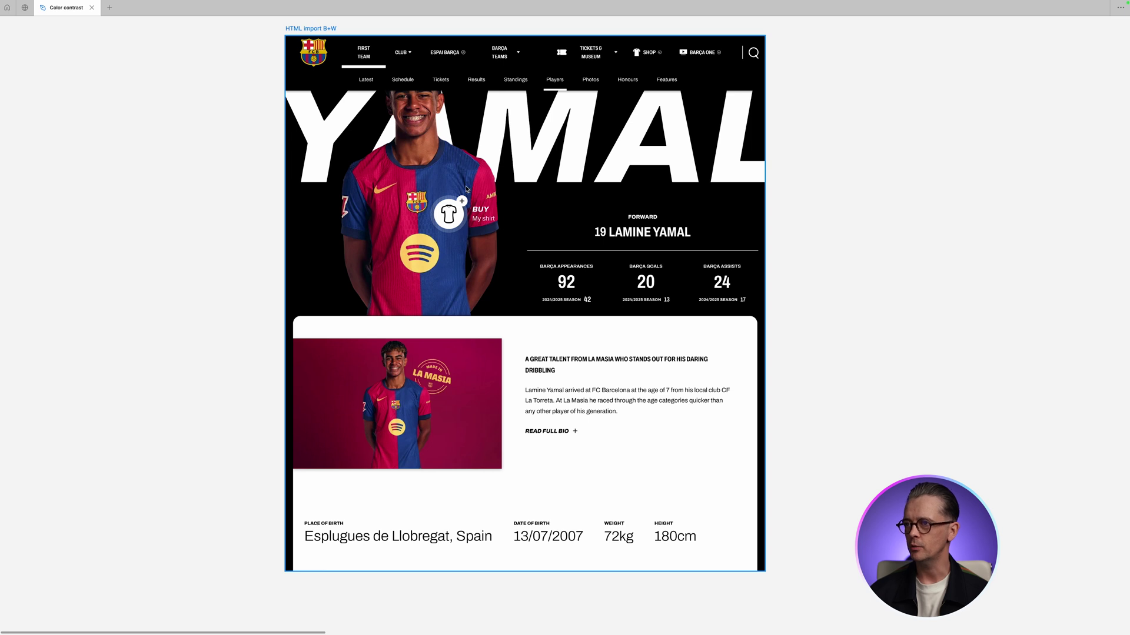
- Zoom in on the club crest to examine its colours, then zoom back out
click(313, 59)
key(shift+2)
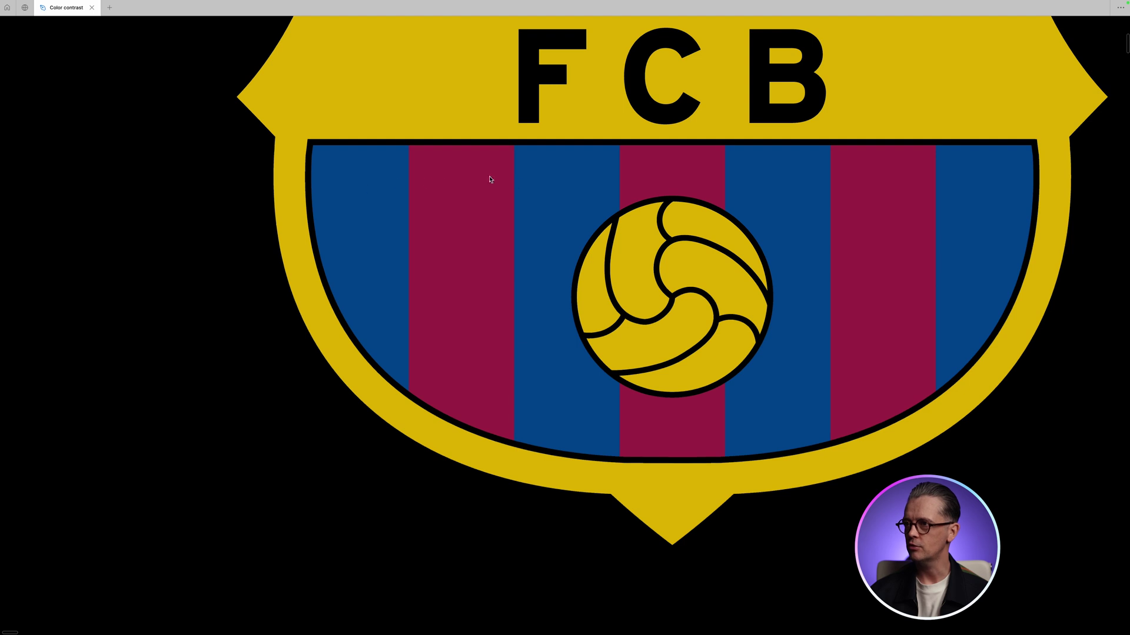
key(shift+0)
- Fit the black-and-white player page frame in view, then jump to the Add color frame
click(609, 178)
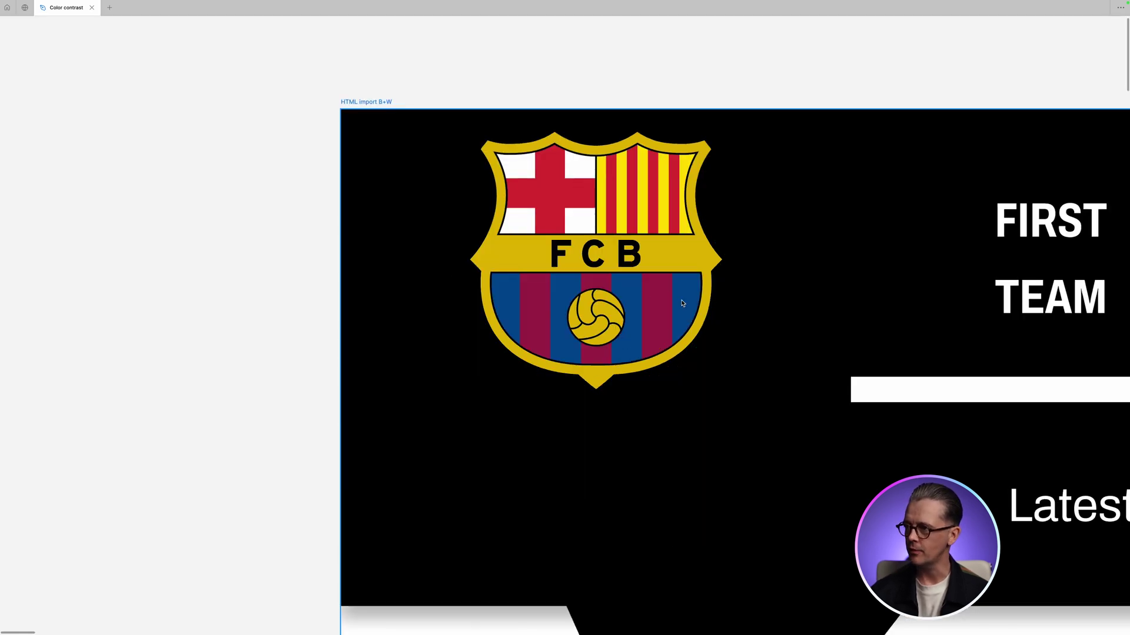
key(shift+0)
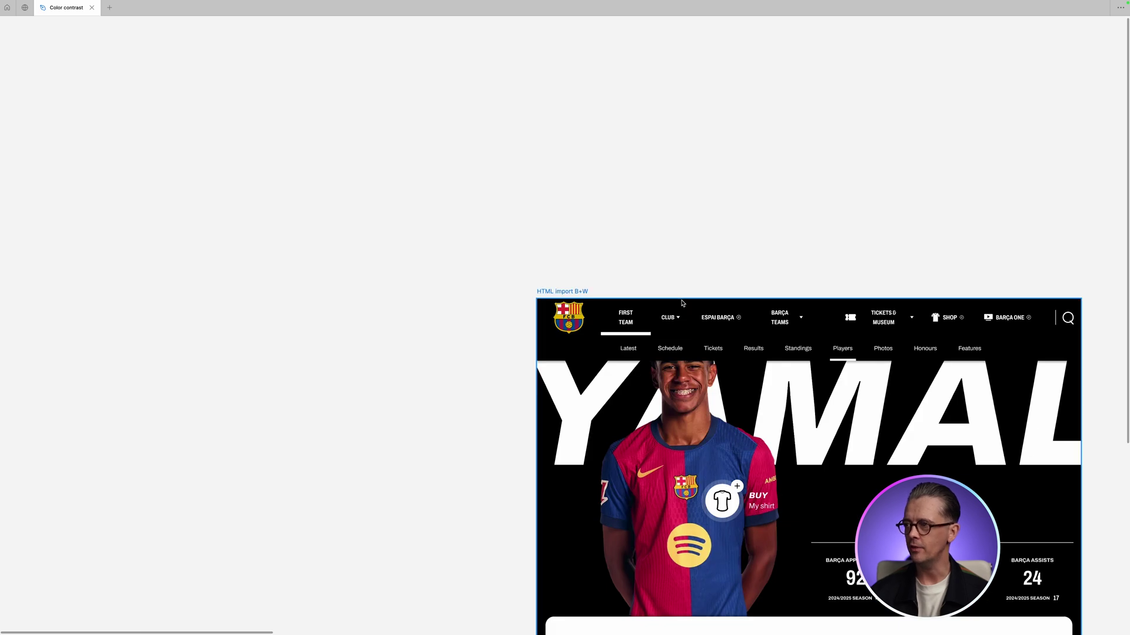
scroll(682, 303, down, 3)
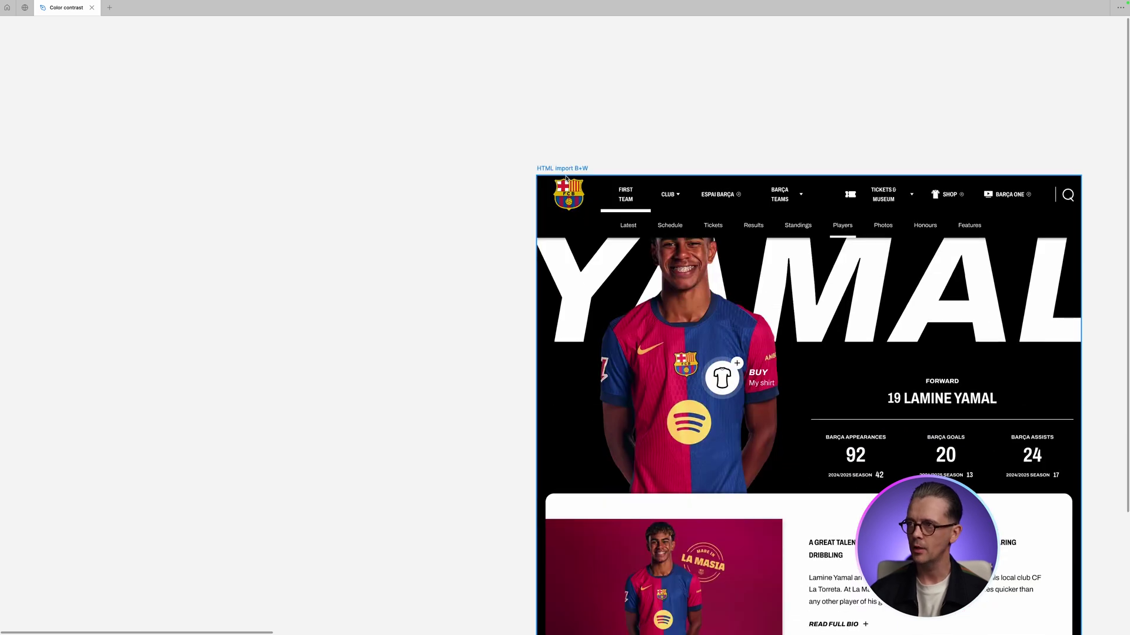
key(shift+2)
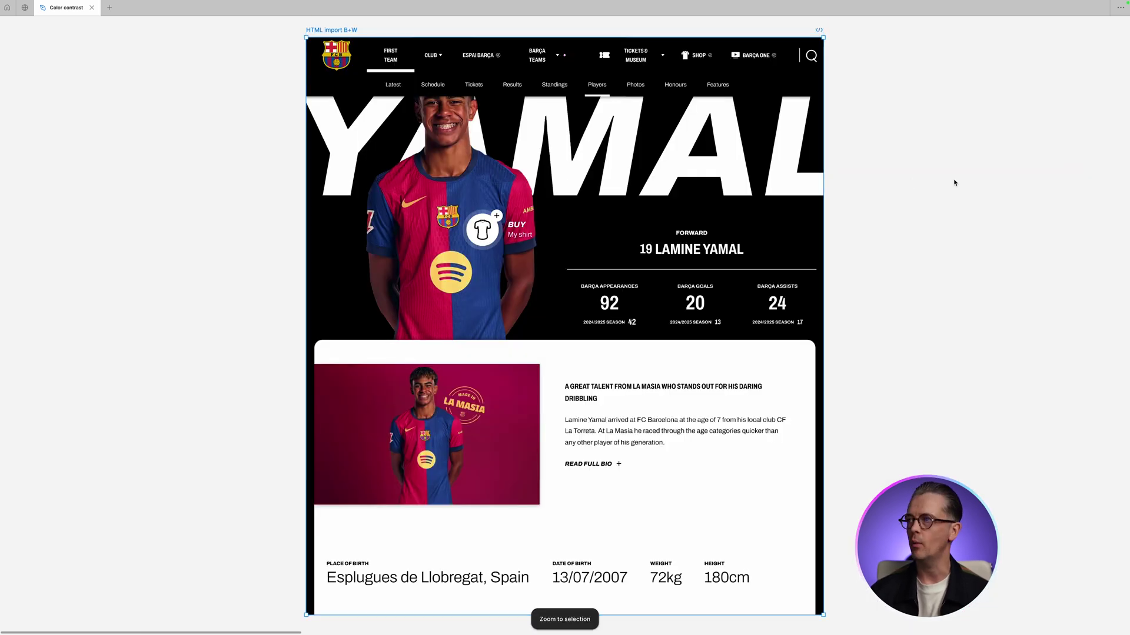
key(n)
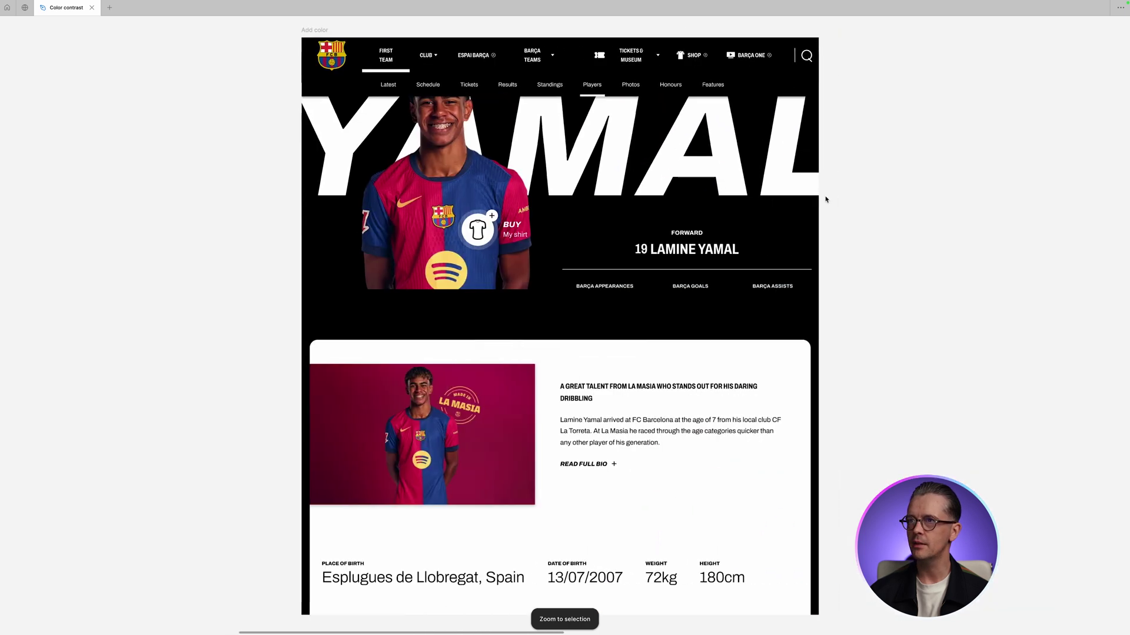
- Fill the sub-navigation bar with crimson sampled from the crest
click(333, 244)
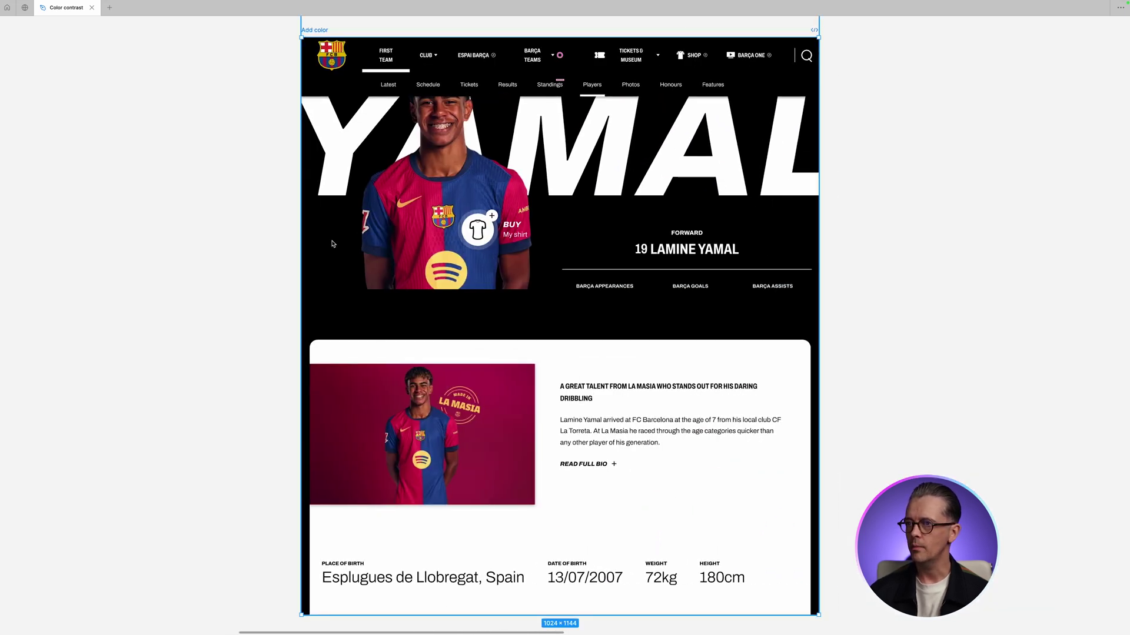
click(349, 89)
key(i)
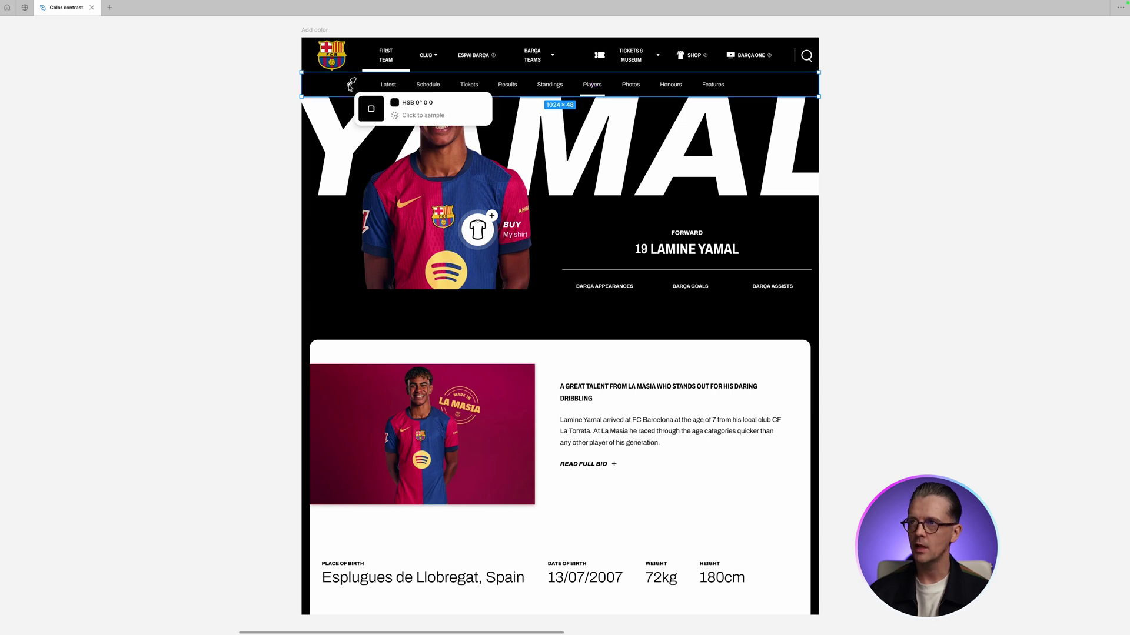
click(327, 61)
- Colour the FIRST TEAM and CLUB nav items with blue sampled from the crest
click(389, 42)
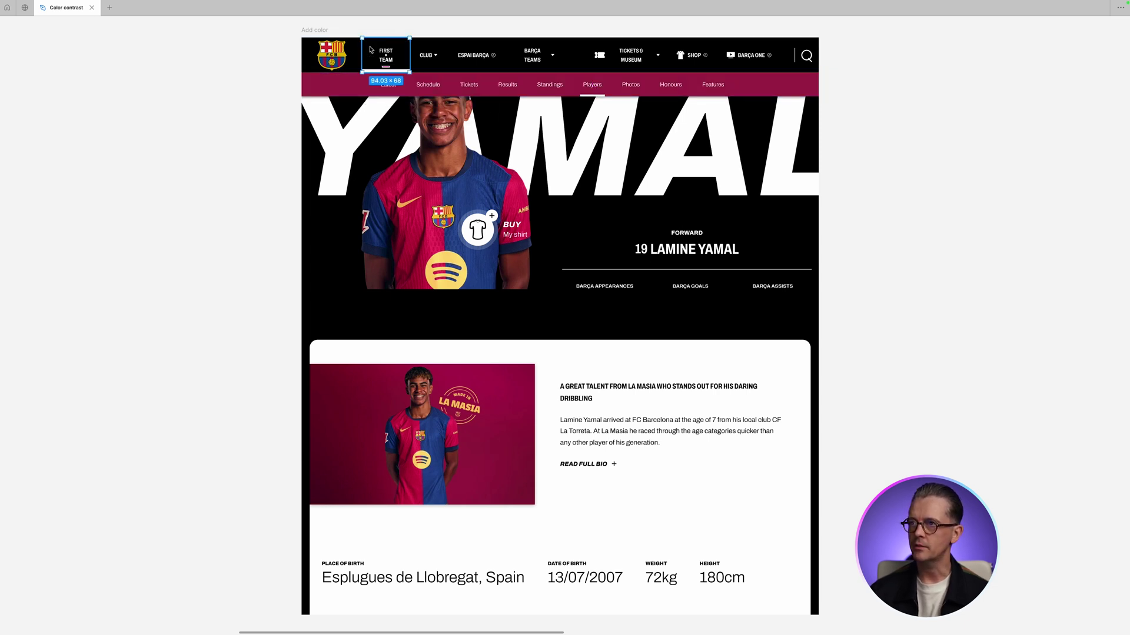
click(414, 46)
shift+click(385, 49)
key(i)
click(327, 61)
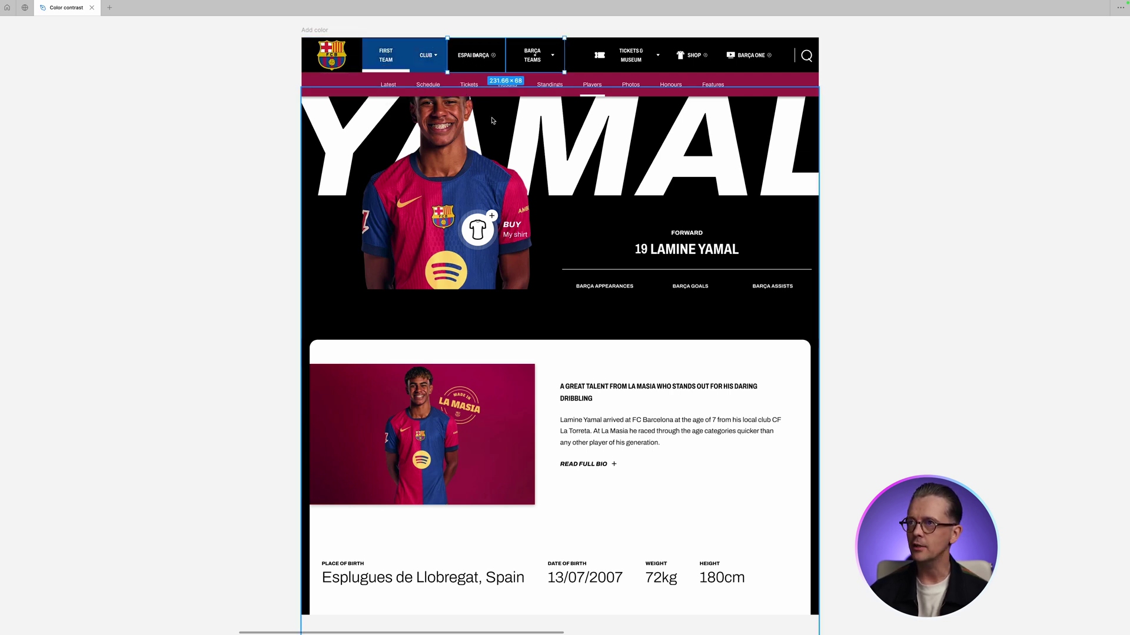
key(Escape)
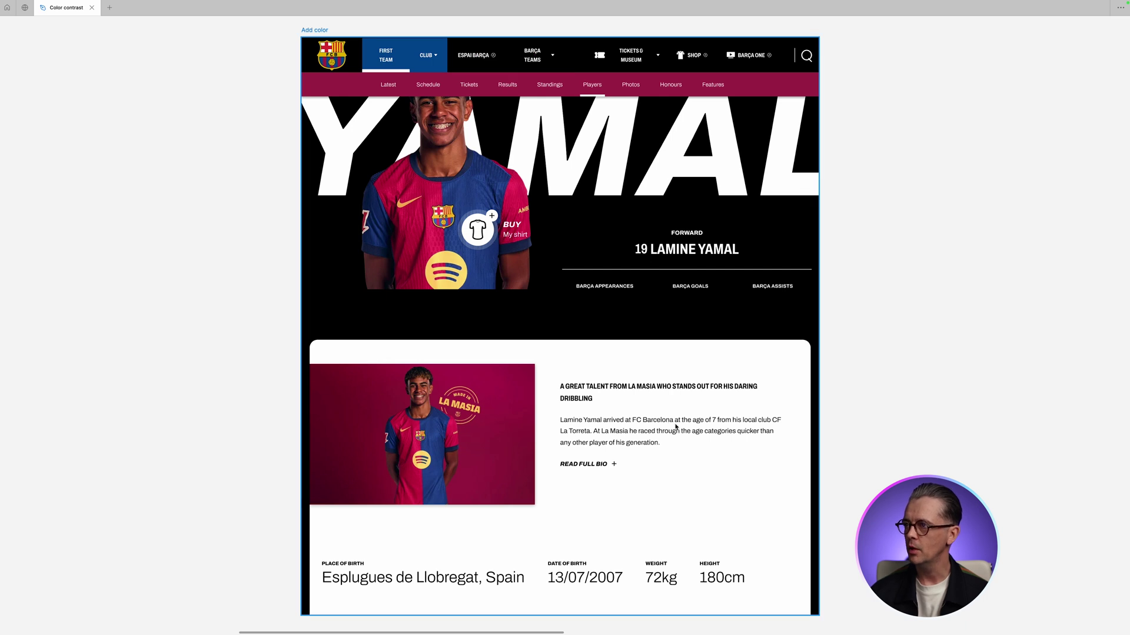
- Fill the bio card's content block with the nav blue, HSB 210° 100 58
click(653, 369)
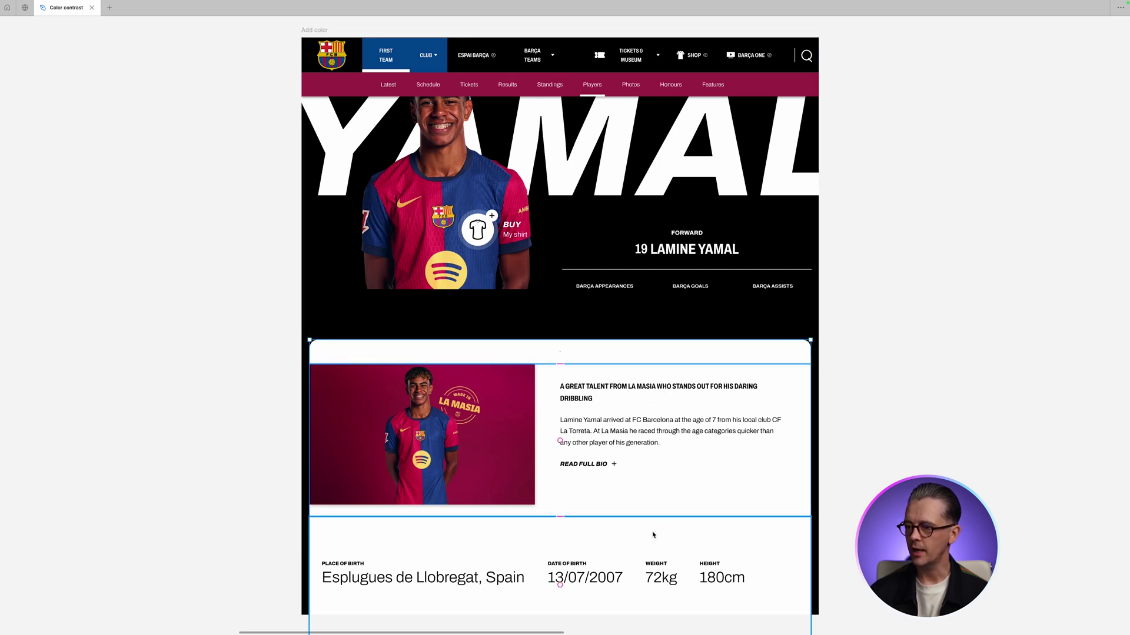
key(i)
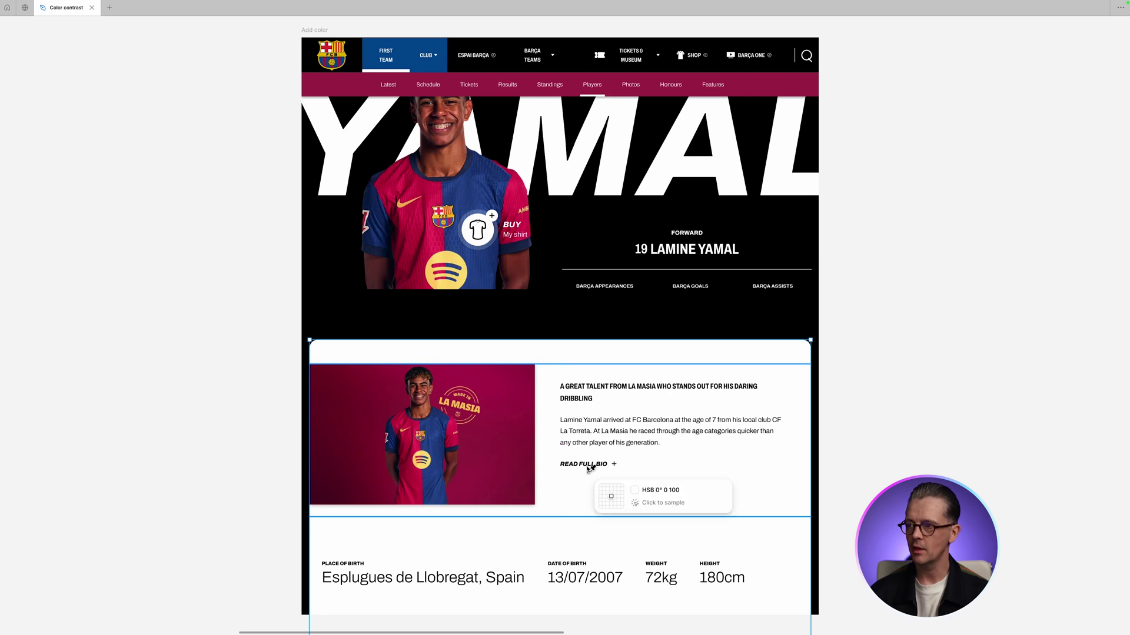
click(388, 59)
key(Escape)
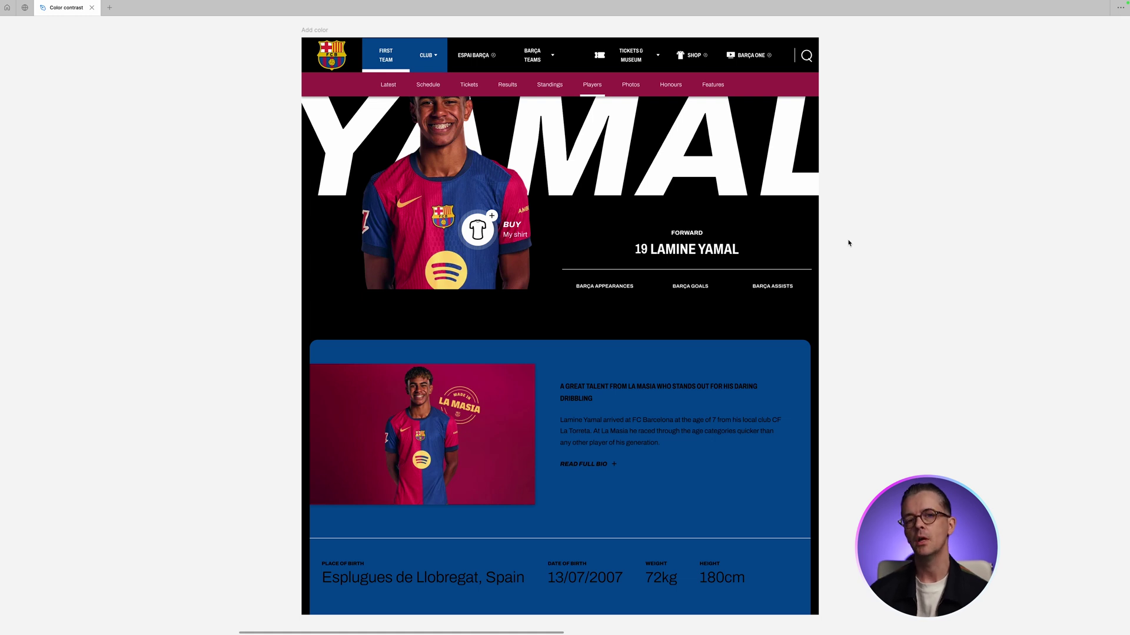
- Scroll to the Don't do this frame and select its bio heading text layer
scroll(848, 242, right, 15)
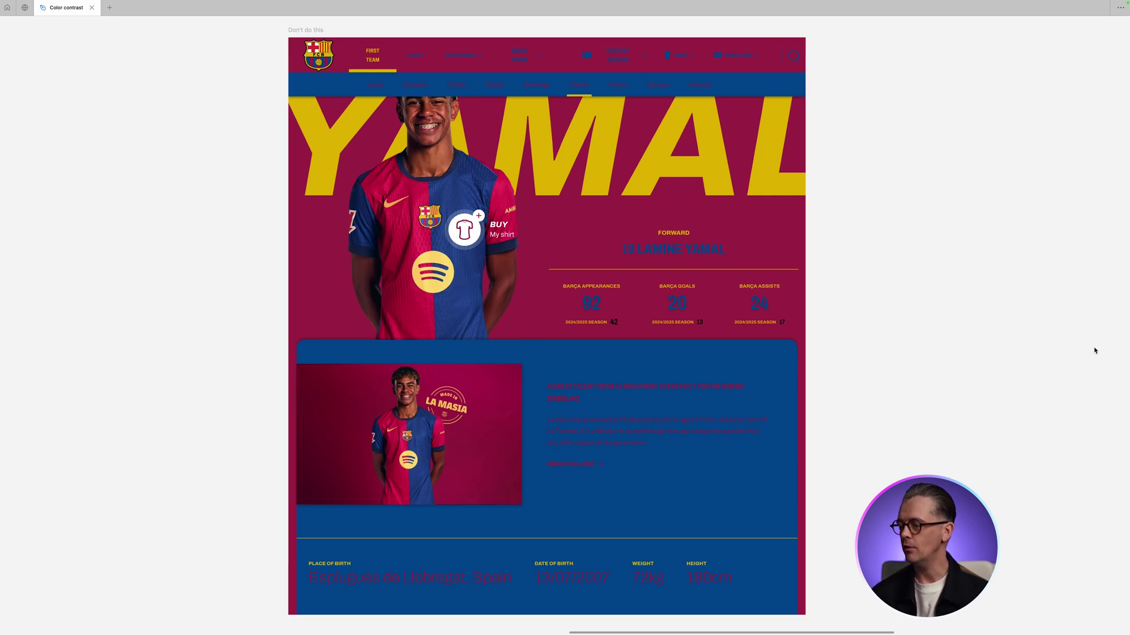
click(701, 390)
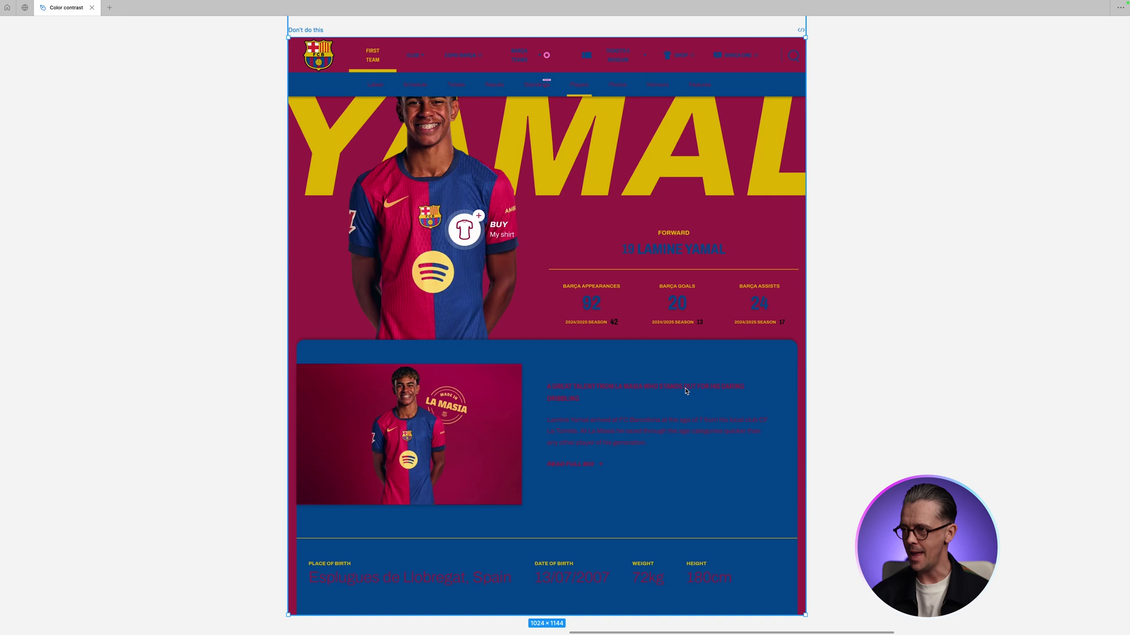
double_click(681, 391)
- Auto-fix the bio heading fill to FFE1EA, passing AAA normal-text contrast at 7.05:1
key(ctrl+backslash)
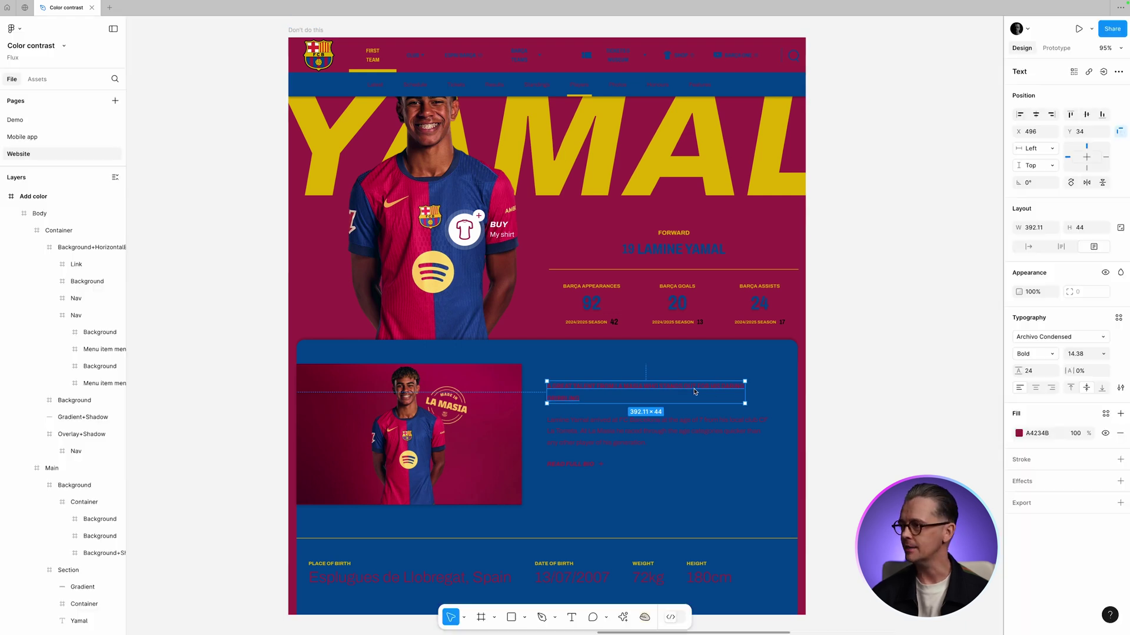
click(1020, 433)
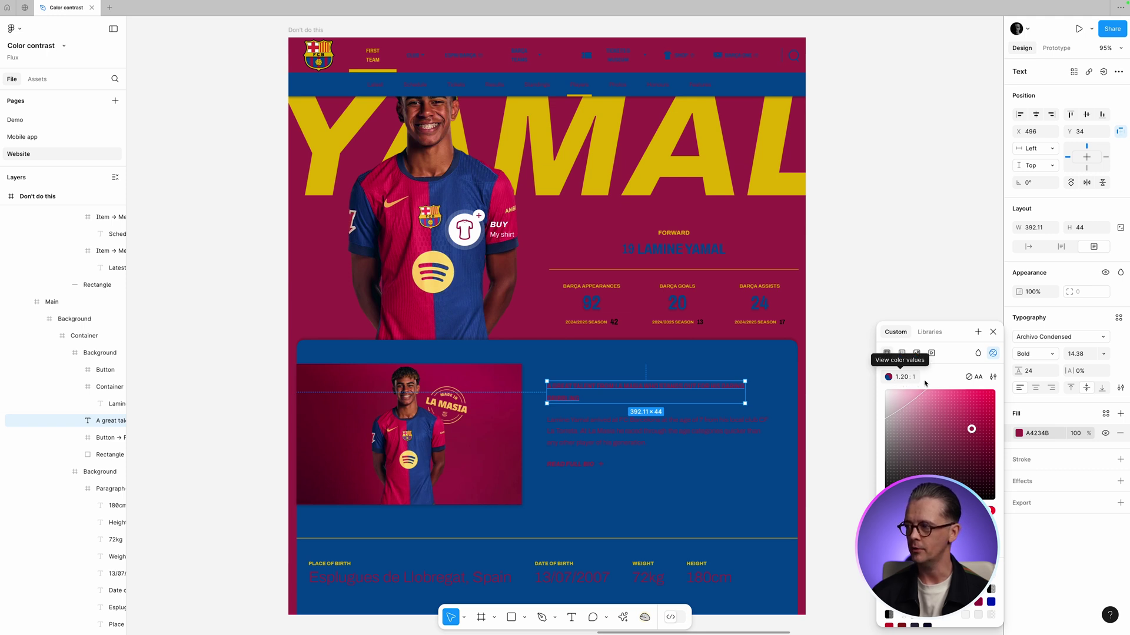
click(993, 377)
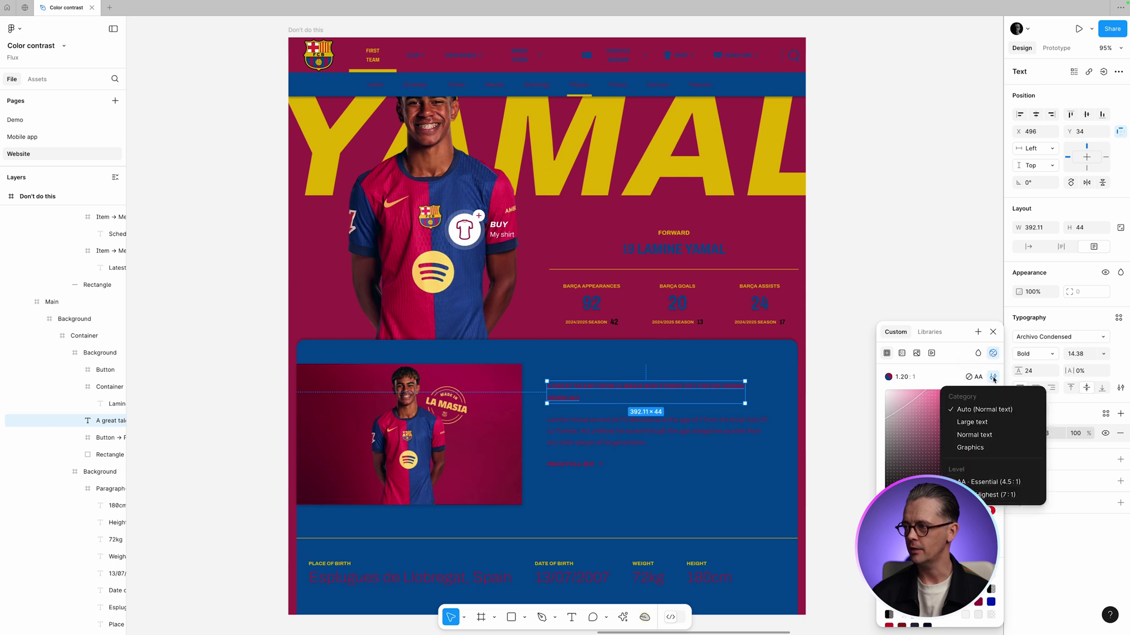
click(988, 435)
click(993, 377)
click(985, 484)
click(976, 377)
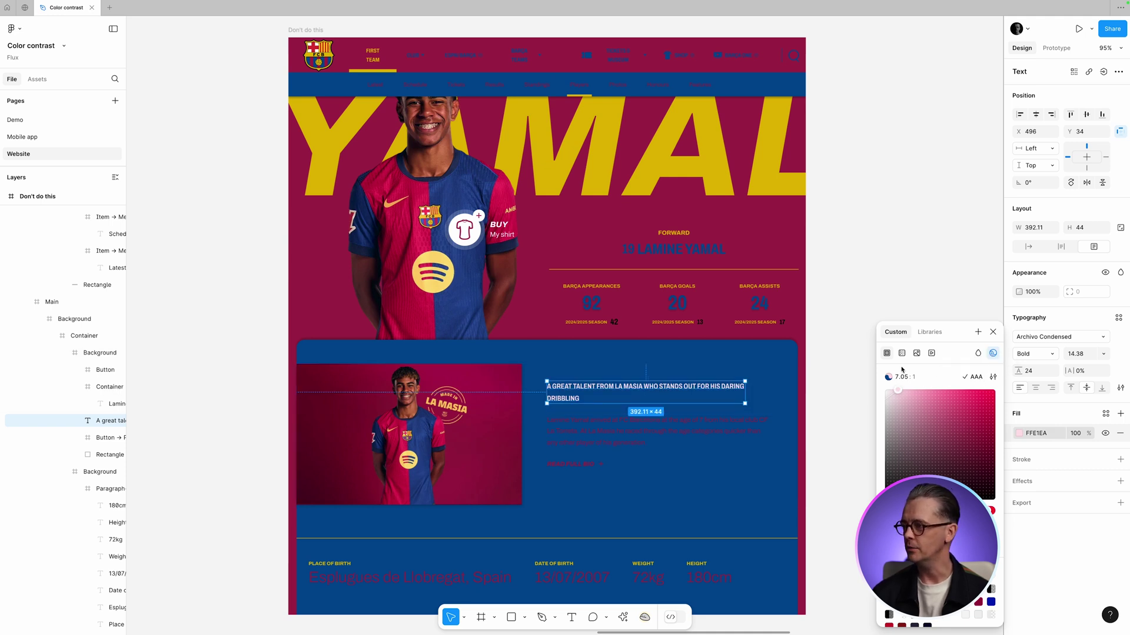
click(992, 332)
click(862, 368)
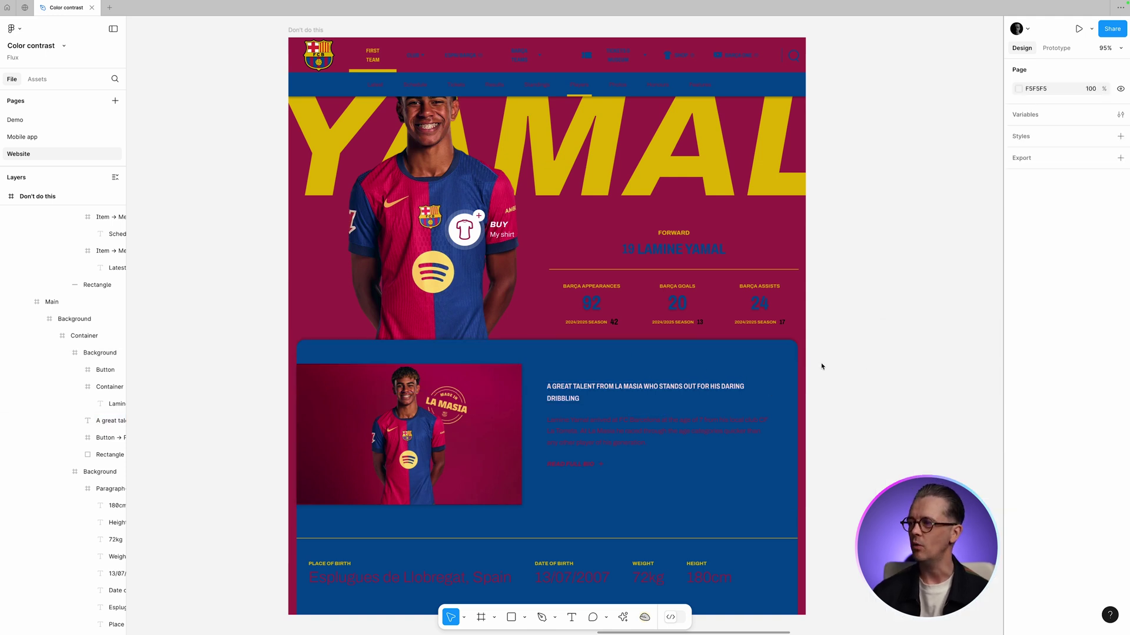
click(796, 361)
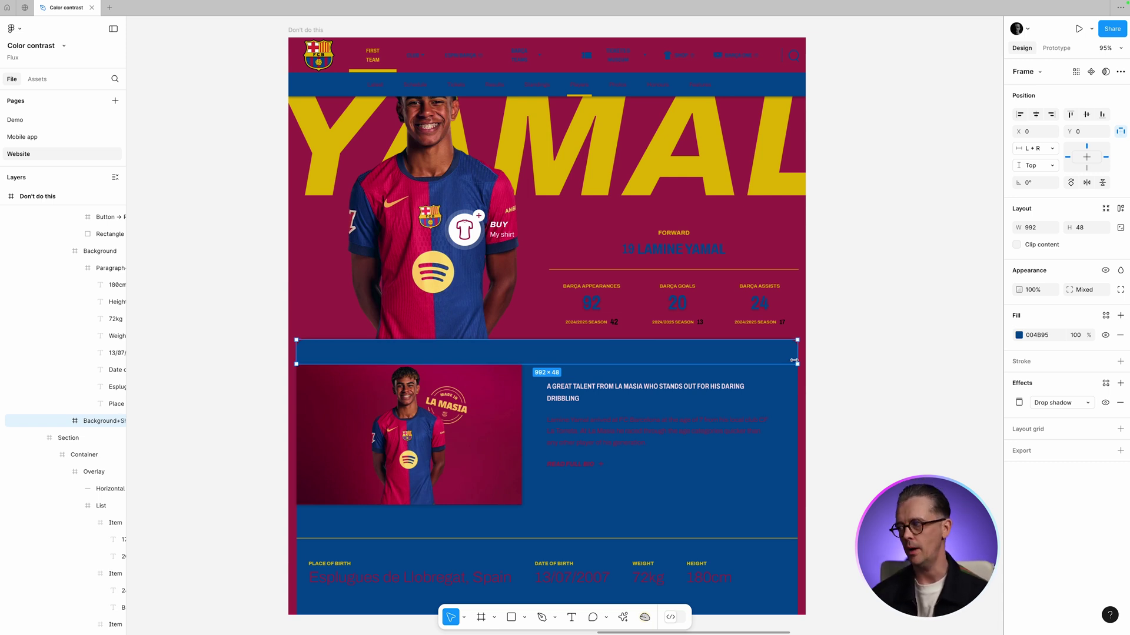
click(1019, 335)
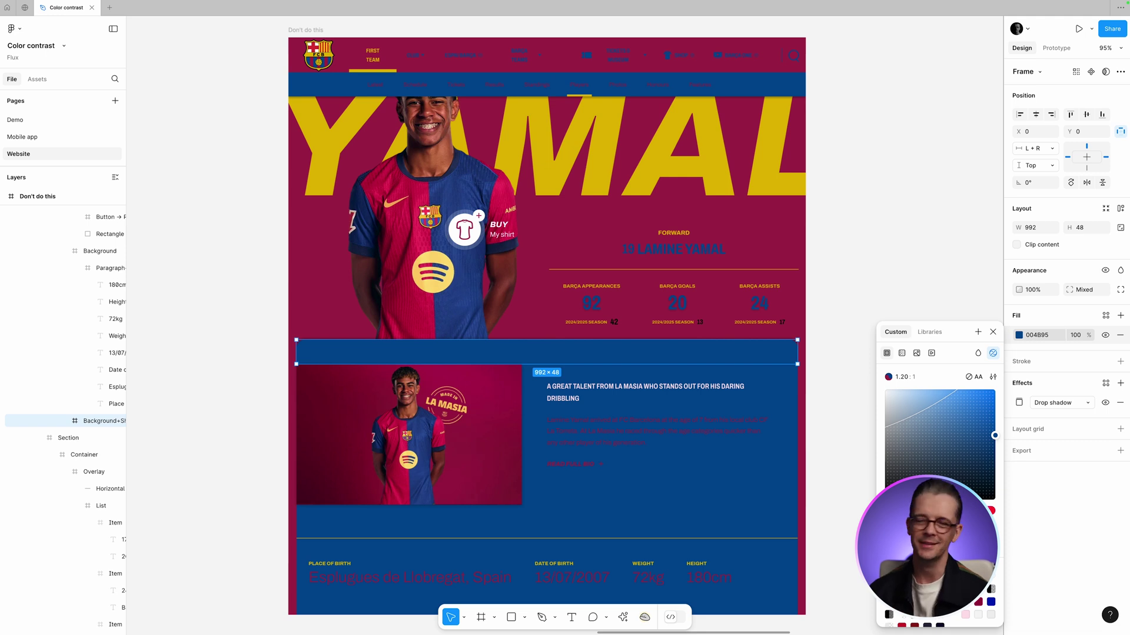
click(993, 334)
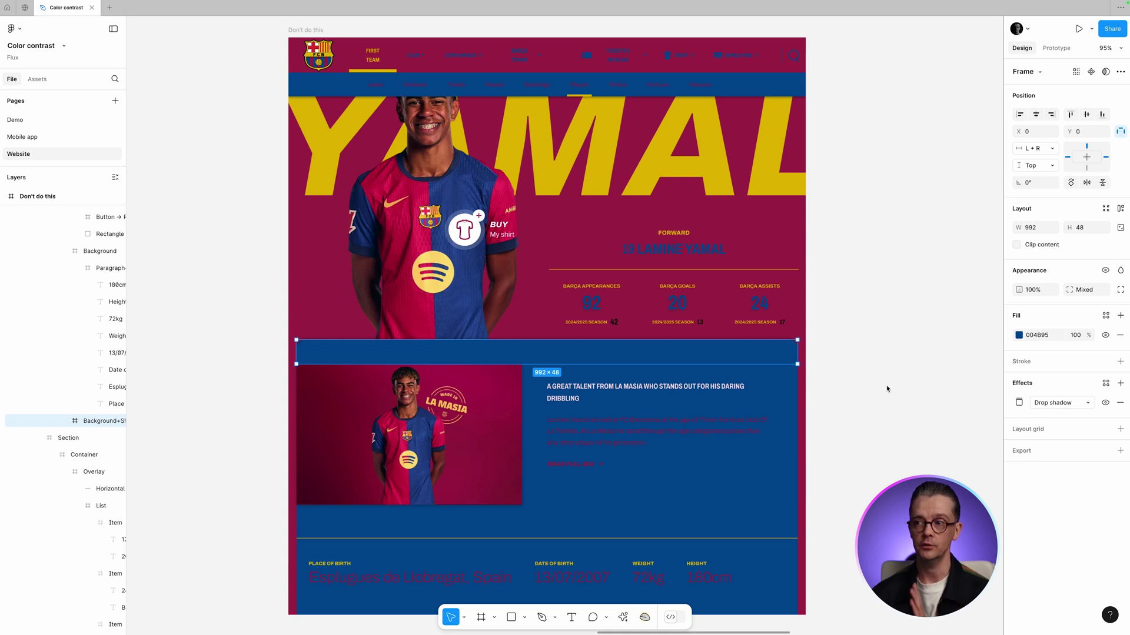
scroll(887, 389, left, 3)
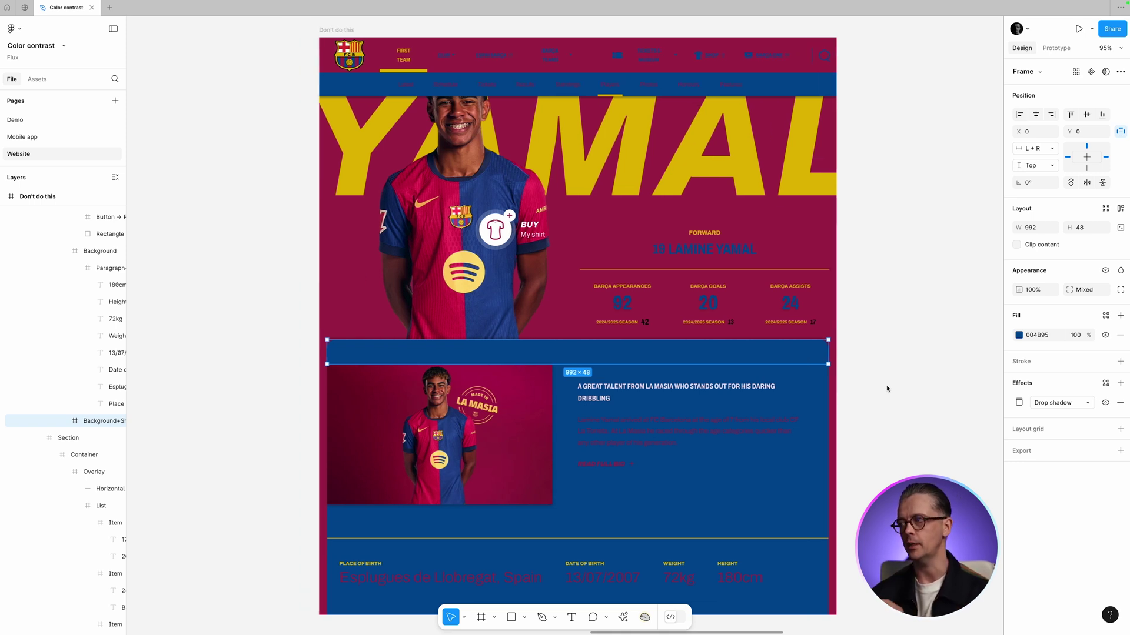
click(759, 389)
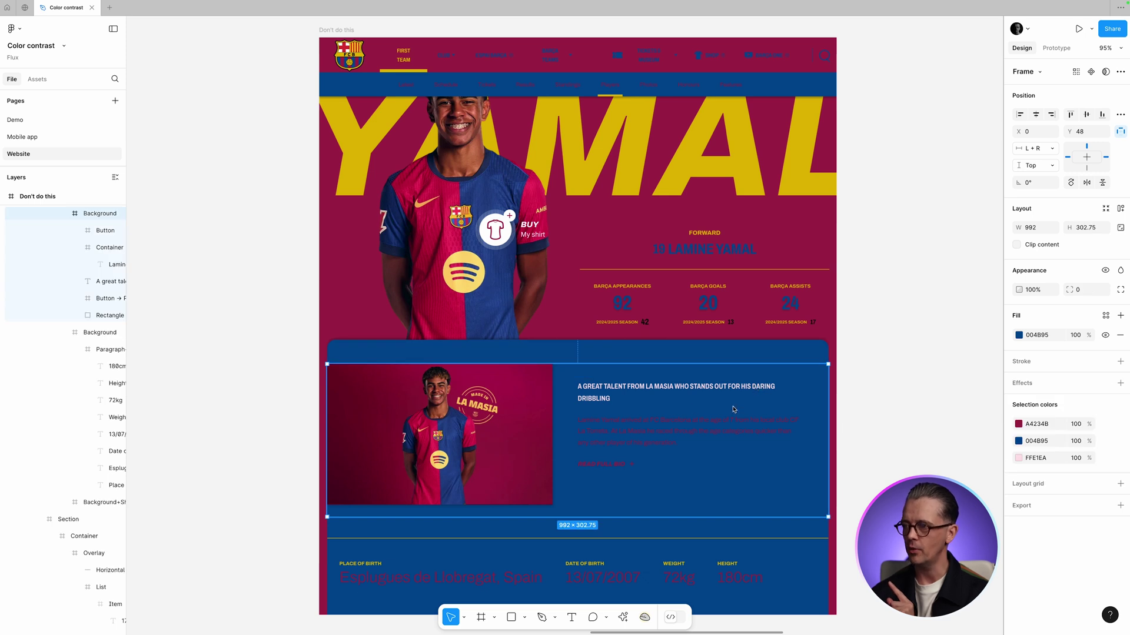
click(912, 400)
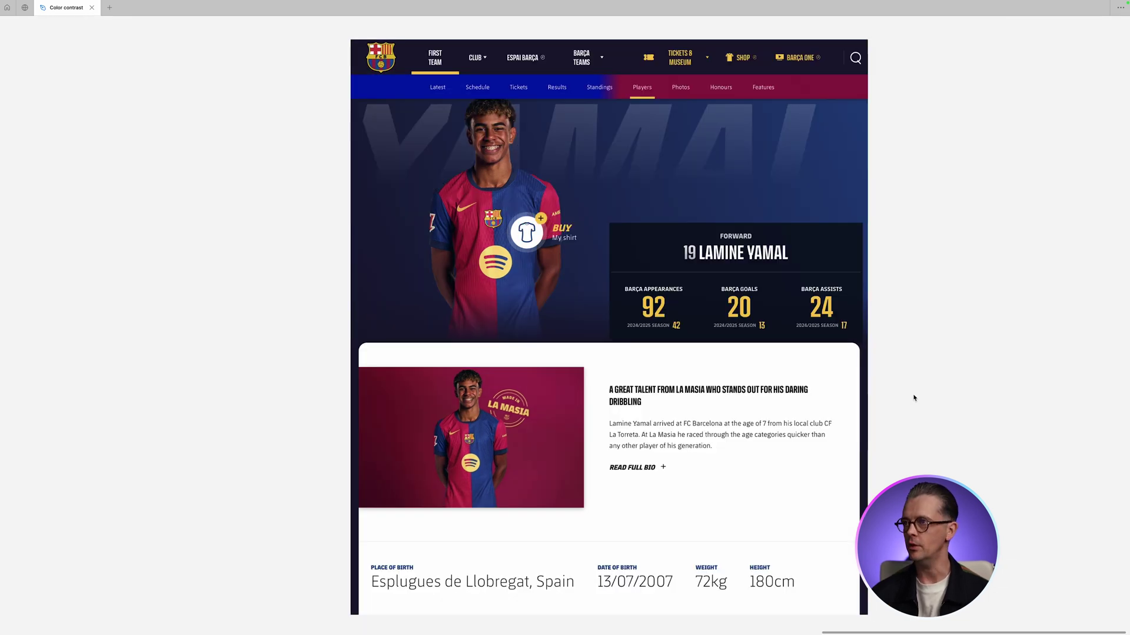
- Pan over to the real Barça player page screenshot and scroll around it
scroll(913, 398, right, 3)
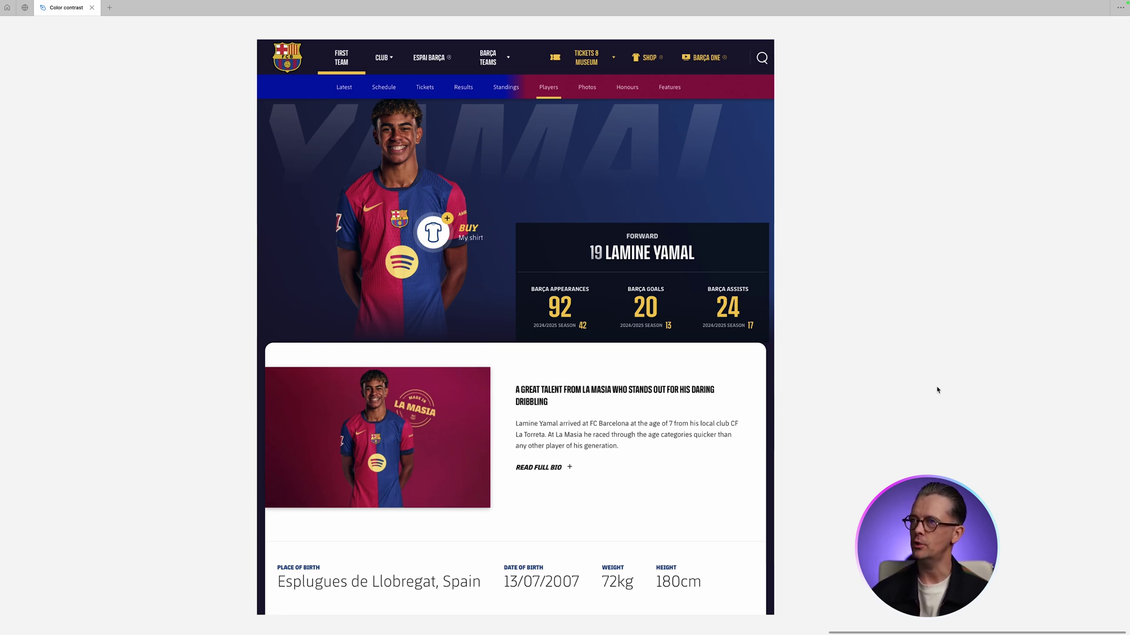
scroll(503, 50, down, 1)
scroll(535, 170, up, 1)
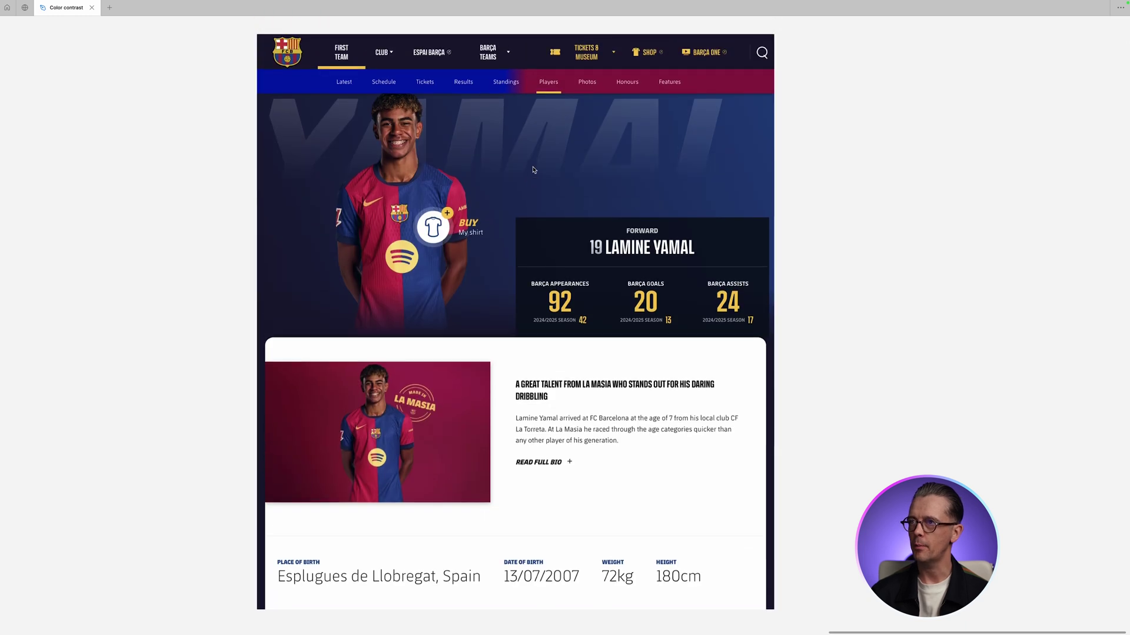